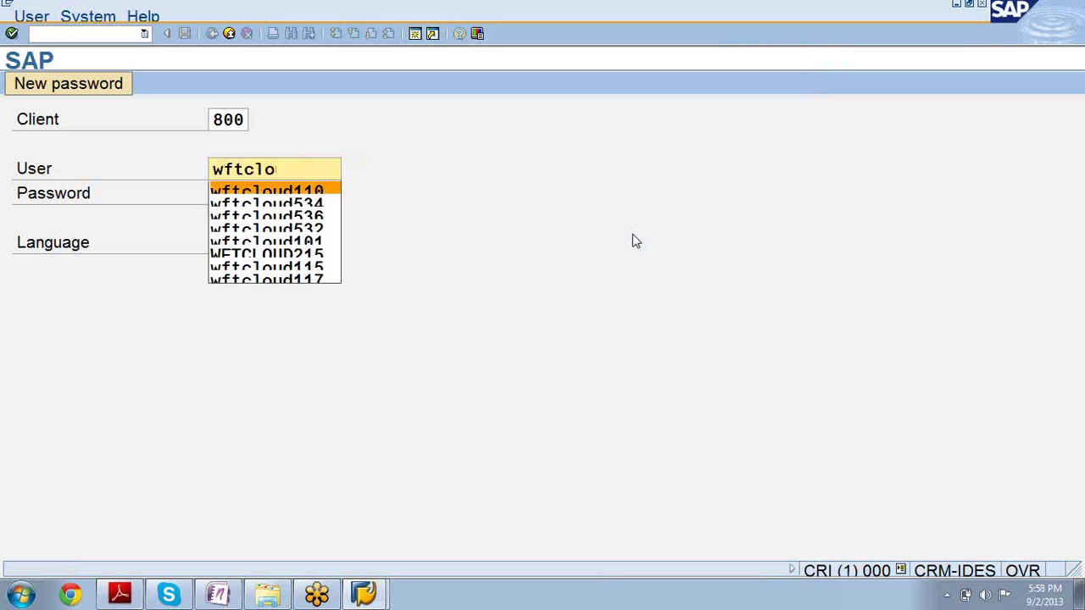
Log on to SAP GUI client 800 and collapse the Favorites folder in SAP Easy Access
type("**")
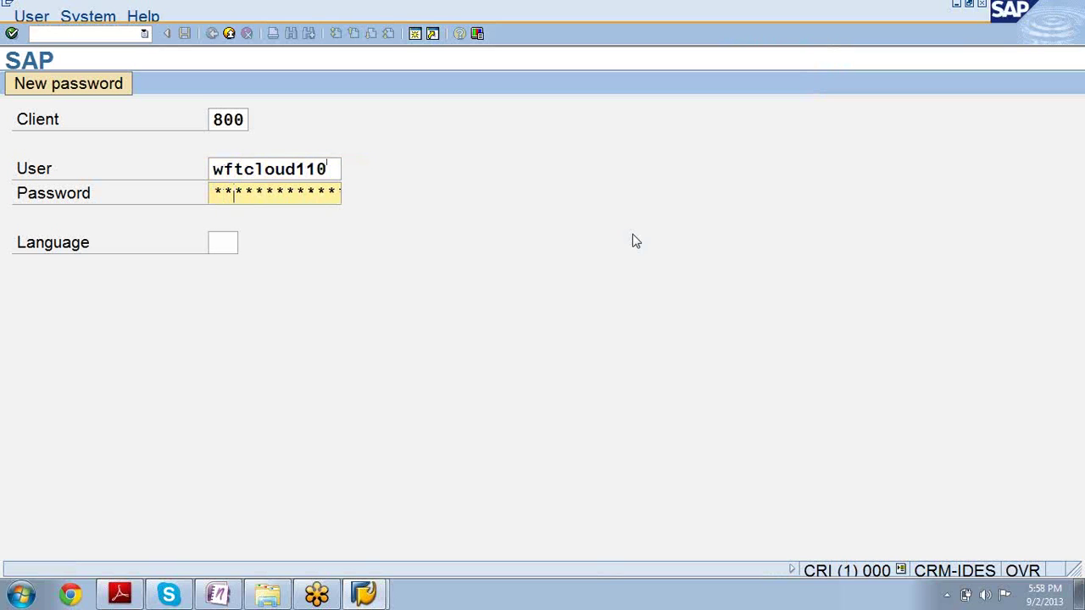
type("***")
key("Return")
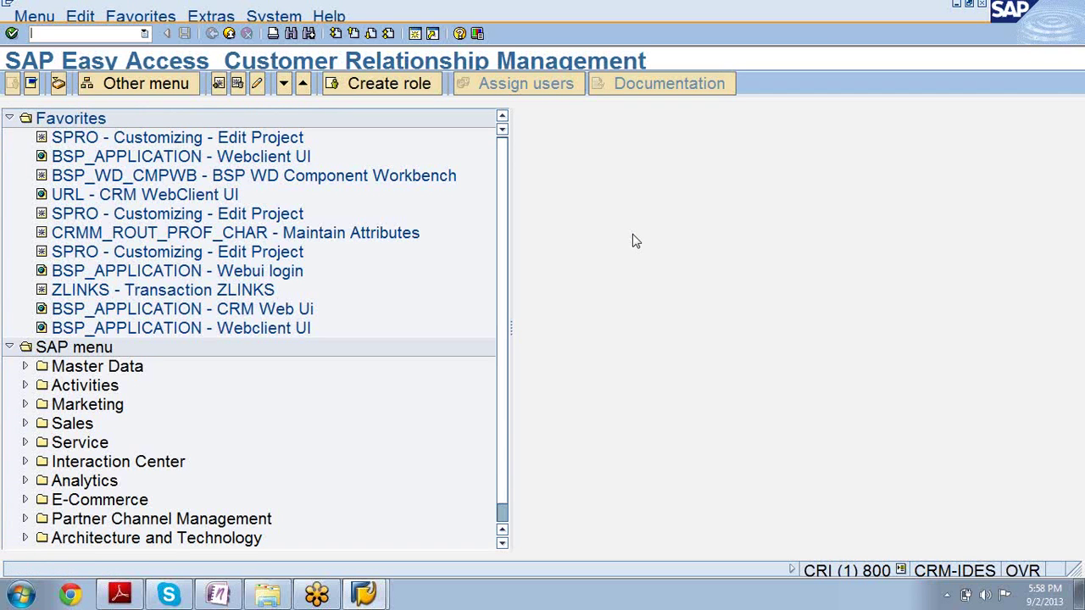
left_click(10, 119)
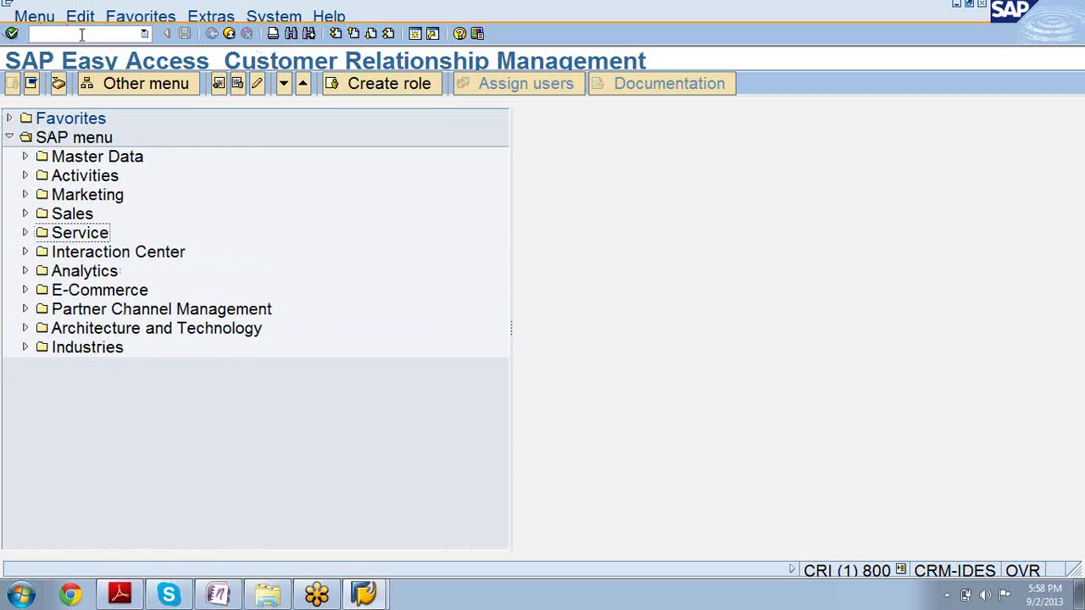
left_click(81, 34)
left_click(20, 595)
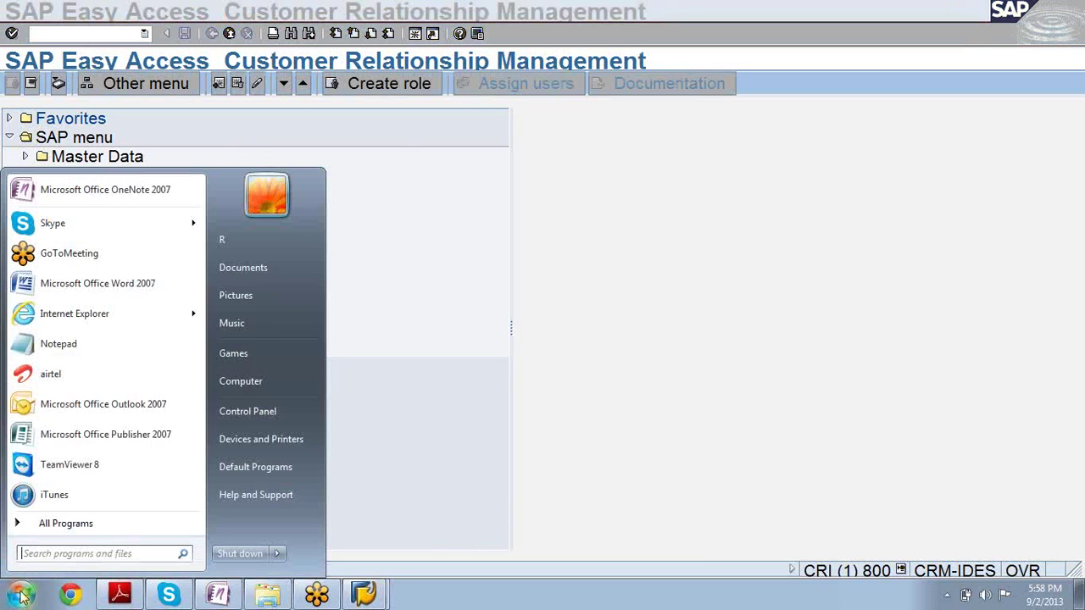
Launch Internet Explorer and load the saved sap.wftcloud.com CRM logon favorite
left_click(81, 313)
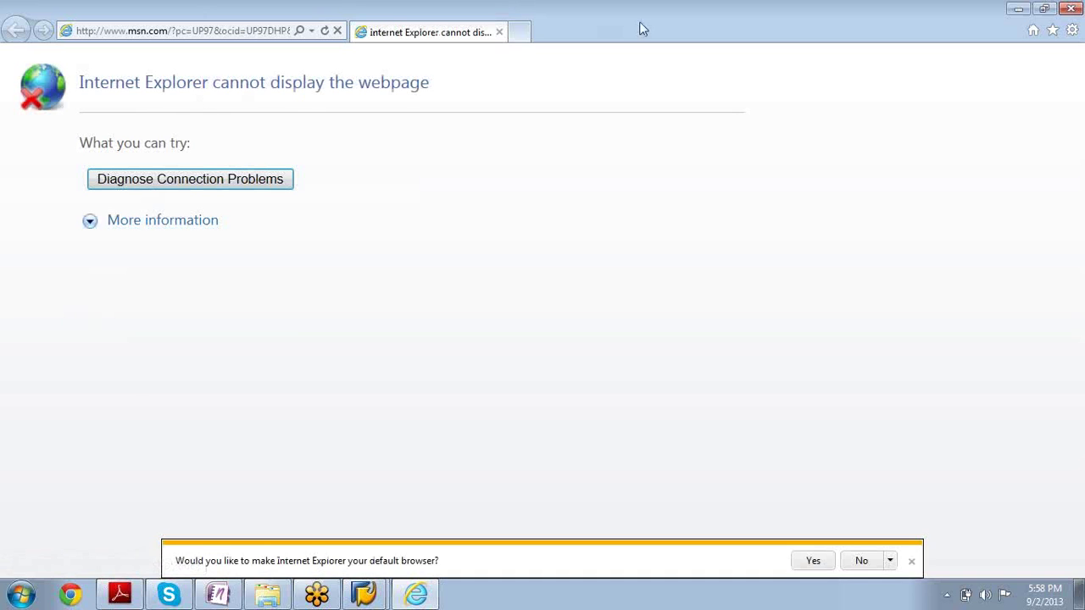
left_click(1055, 35)
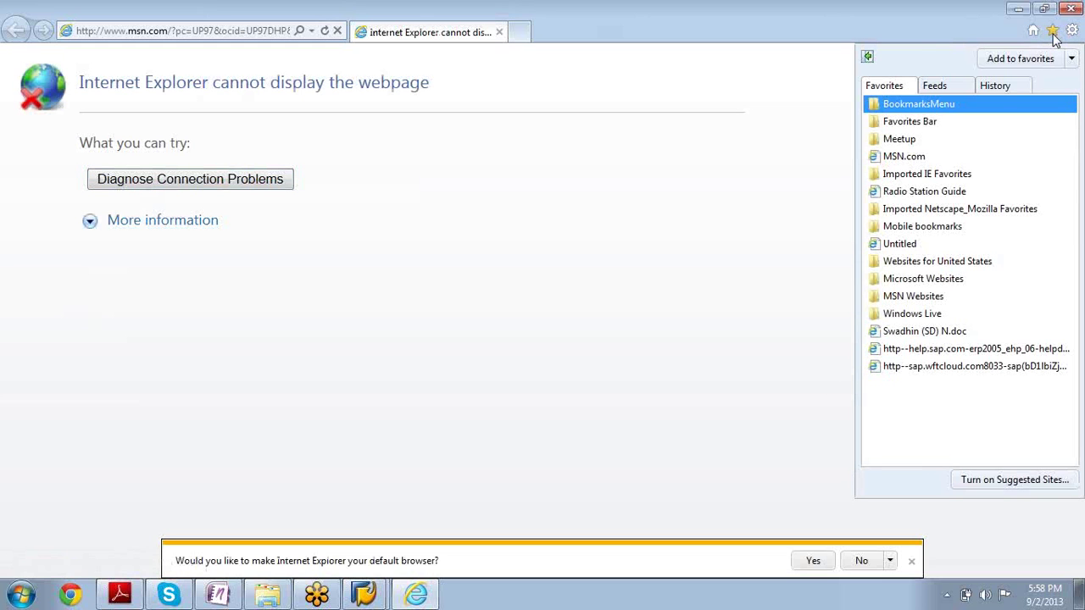
left_click(1035, 366)
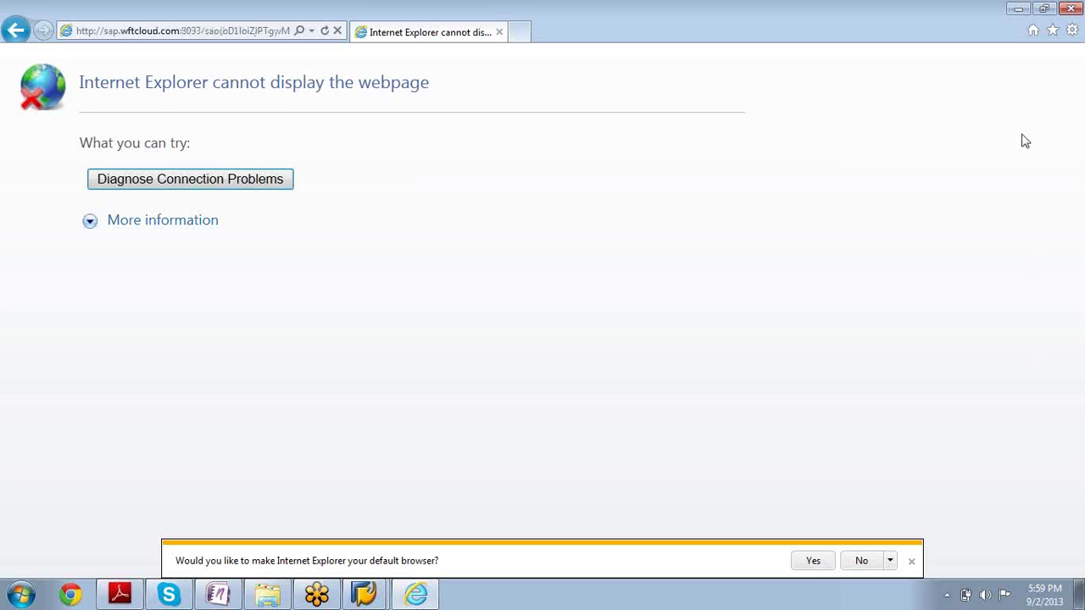
left_click(1053, 34)
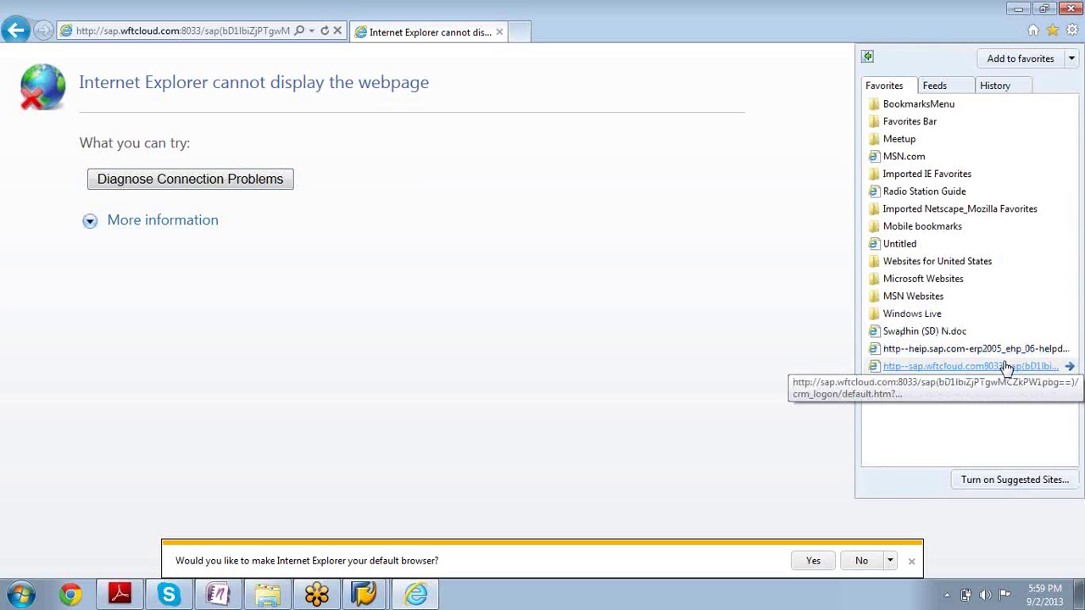
left_click(1007, 366)
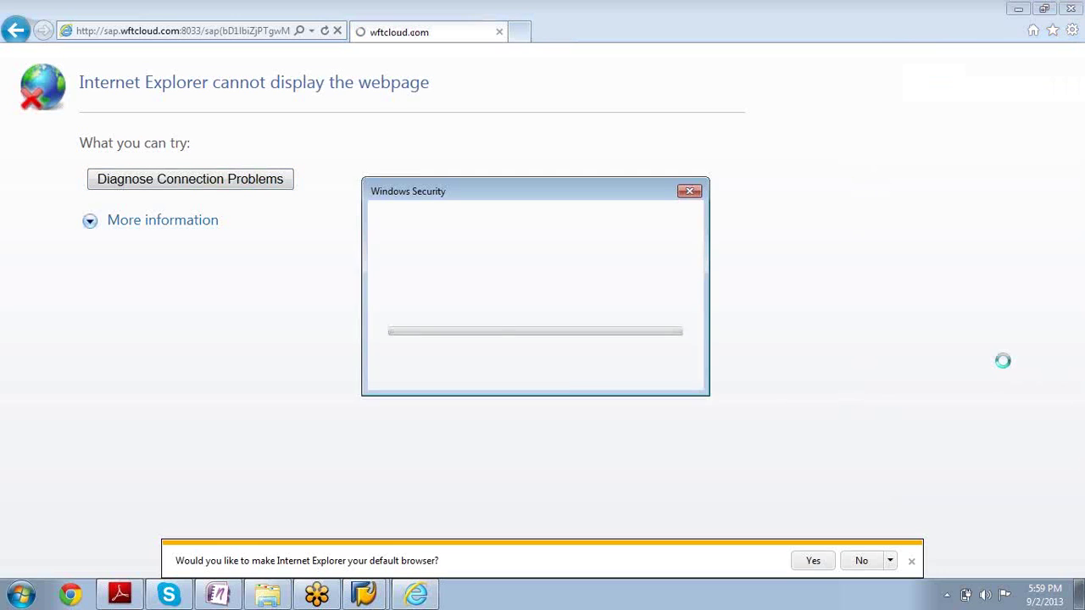
Enter the server user name and password in the Windows Security dialog
type("wft")
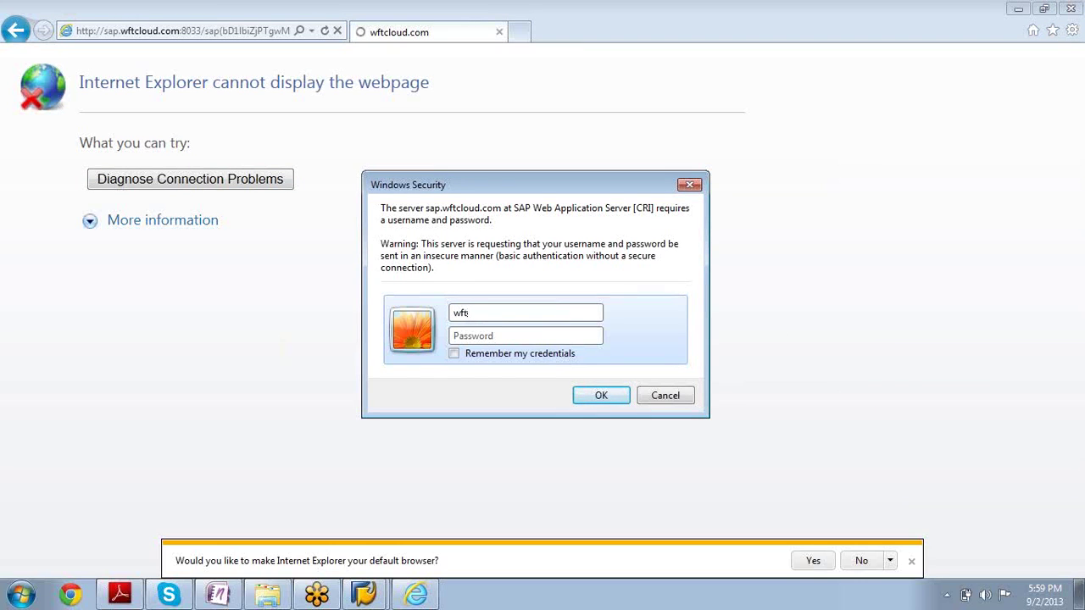
type("cloud1110")
key("Tab")
type("****")
key("BackSpace")
key("BackSpace")
type("*****")
key("BackSpace")
key("BackSpace")
key("BackSpace")
key("BackSpace")
key("BackSpace")
key("BackSpace")
key("BackSpace")
type("•••••••••")
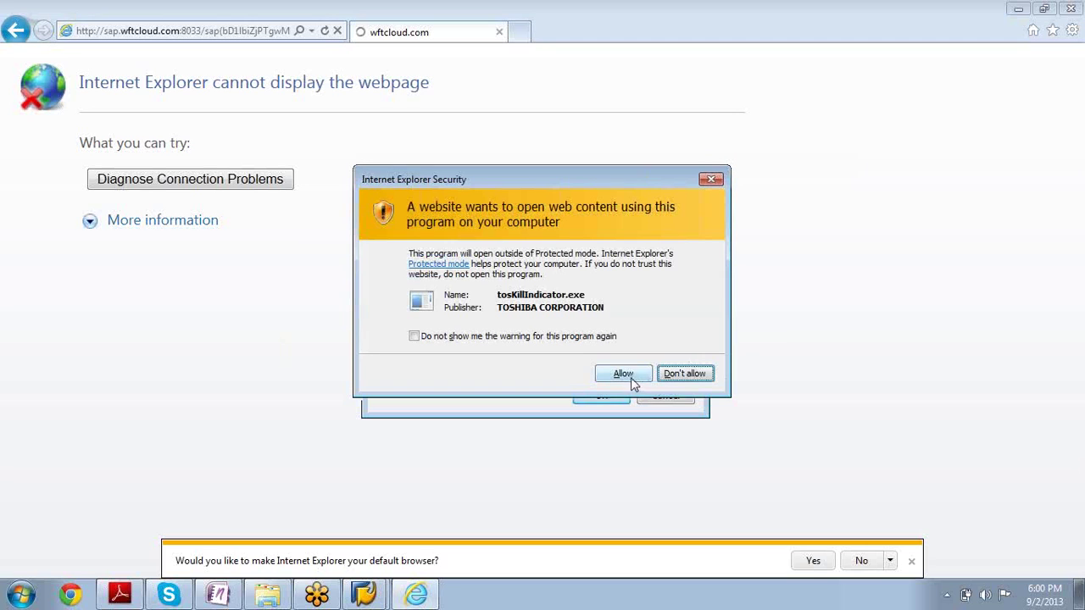
Allow tosKillIndicator.exe, re-enter the password and confirm the server sign-in
left_click(628, 381)
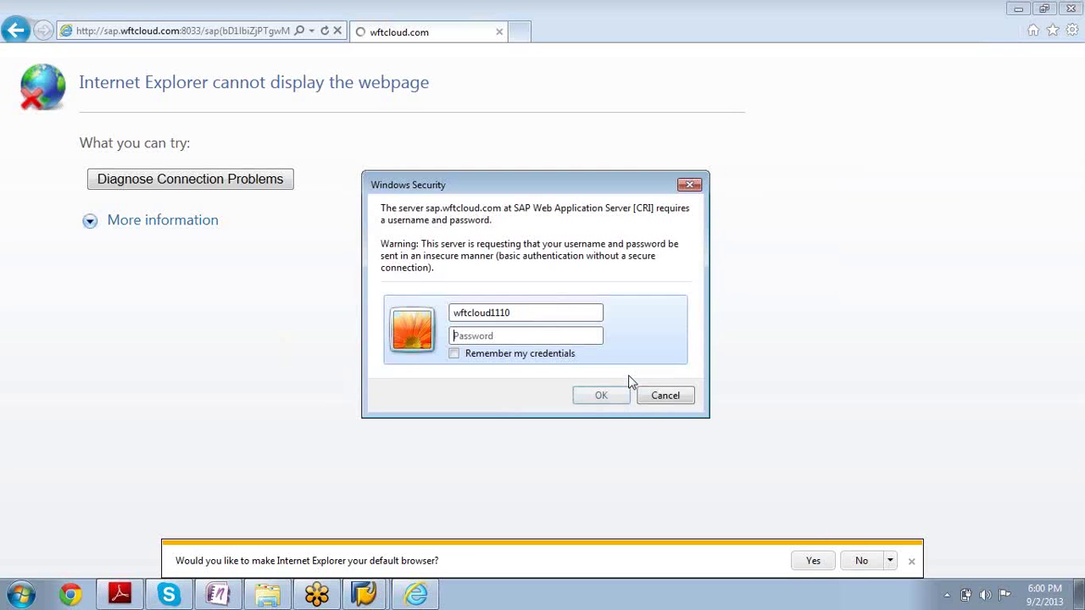
type("••••••••••")
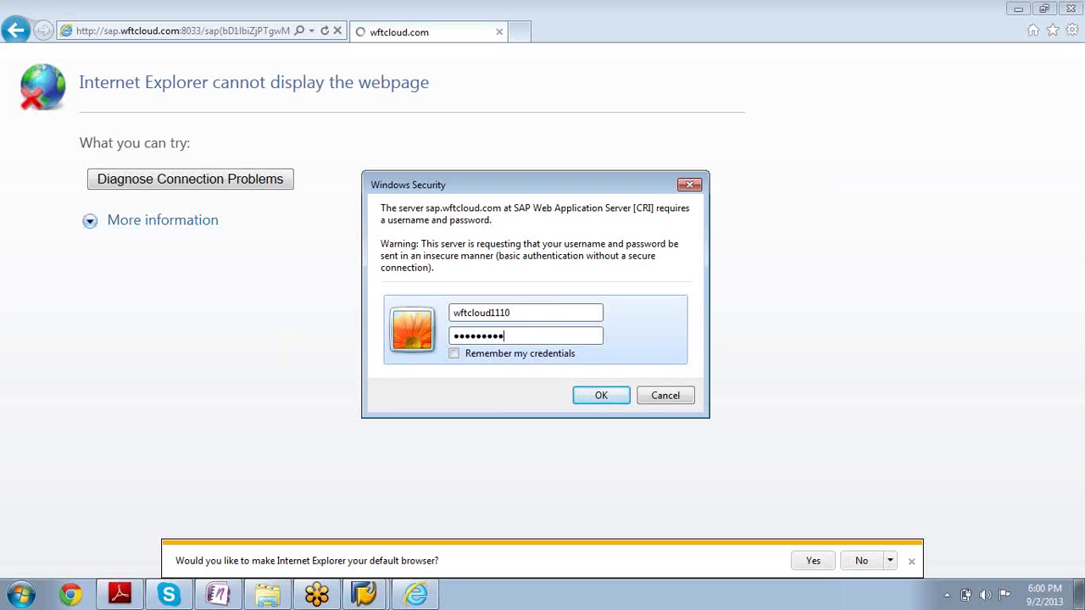
left_click(624, 376)
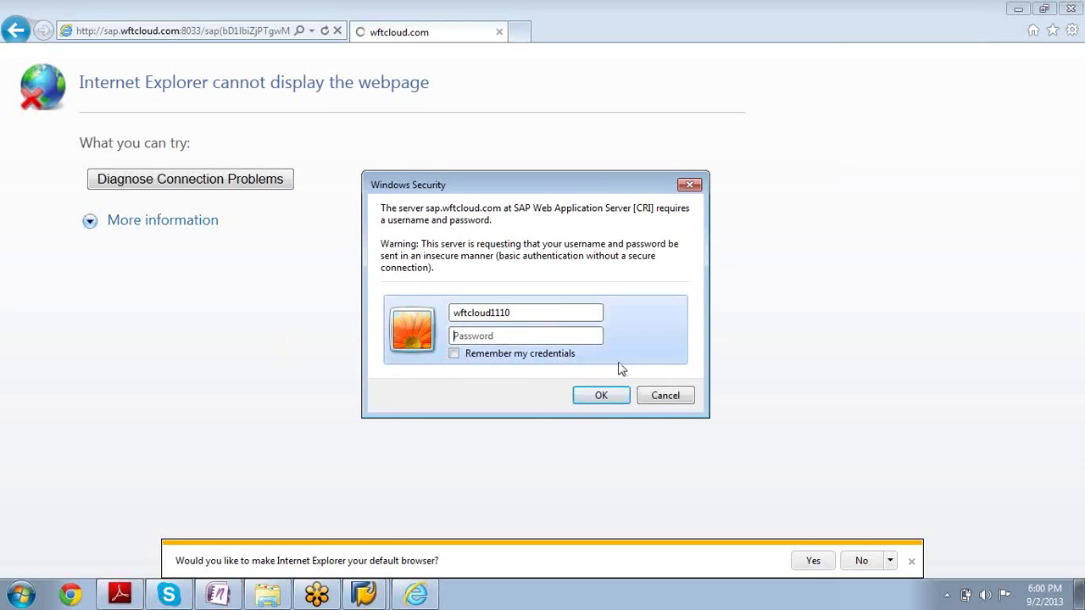
type("•••••••••")
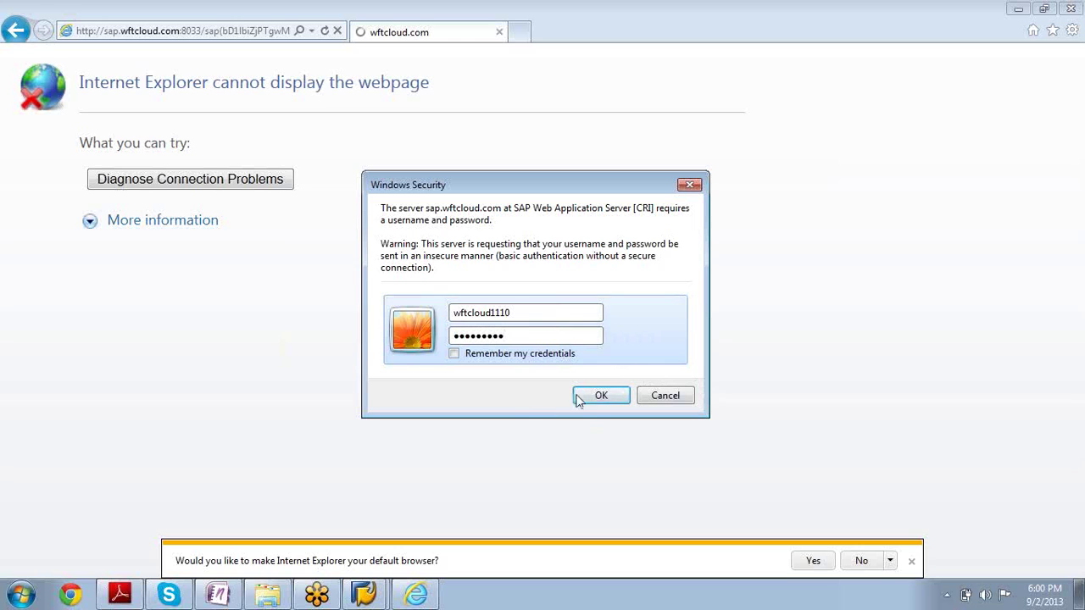
left_click(615, 400)
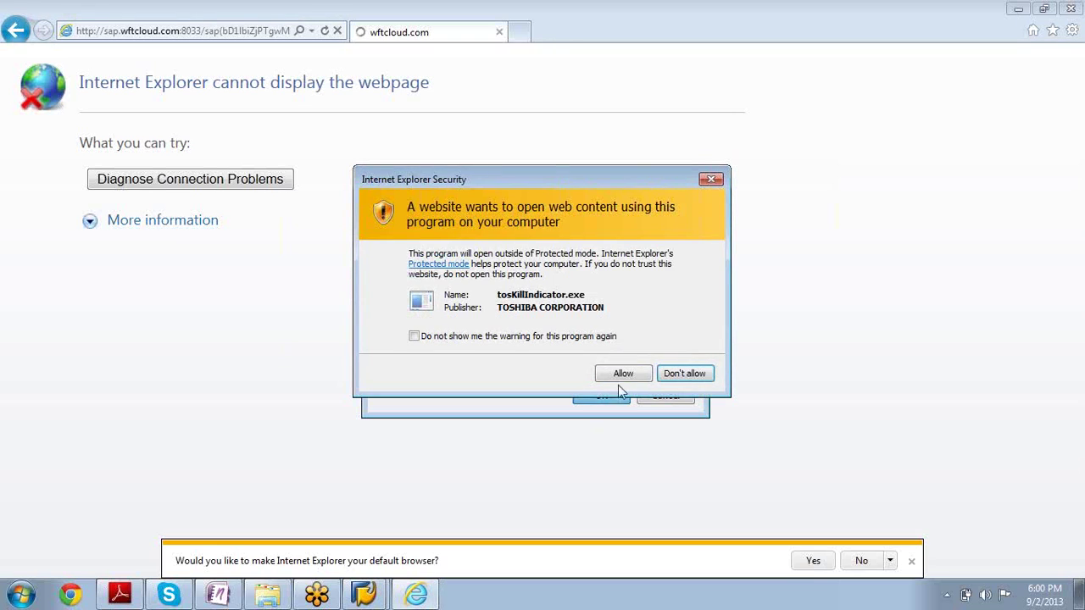
left_click(623, 374)
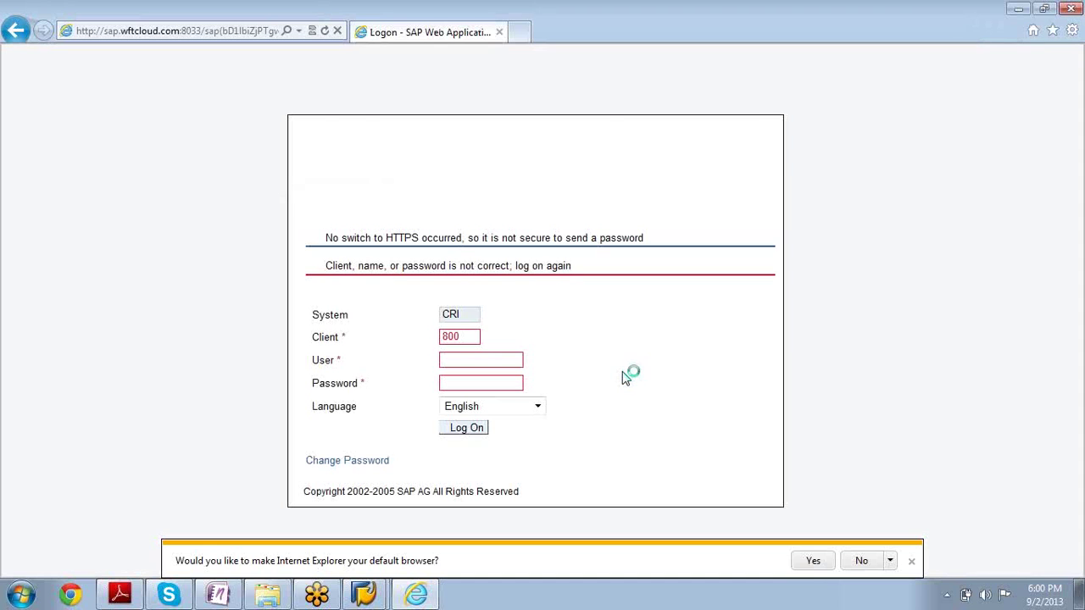
Log on to the CRM WebClient for system CRI, client 800, with the user name and password
left_click(485, 361)
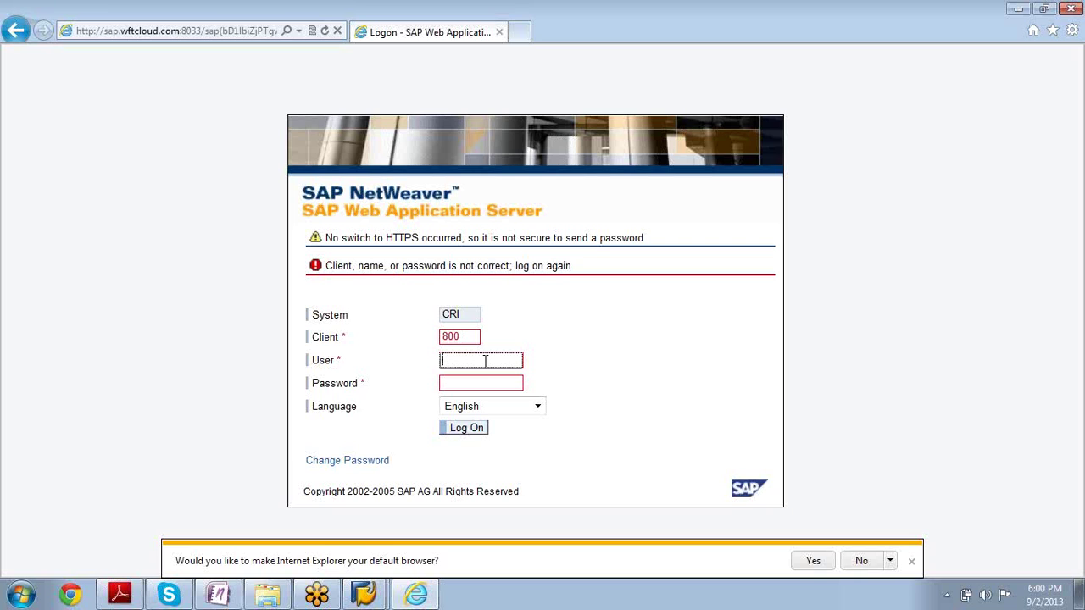
type("wftcloud110")
key("Tab")
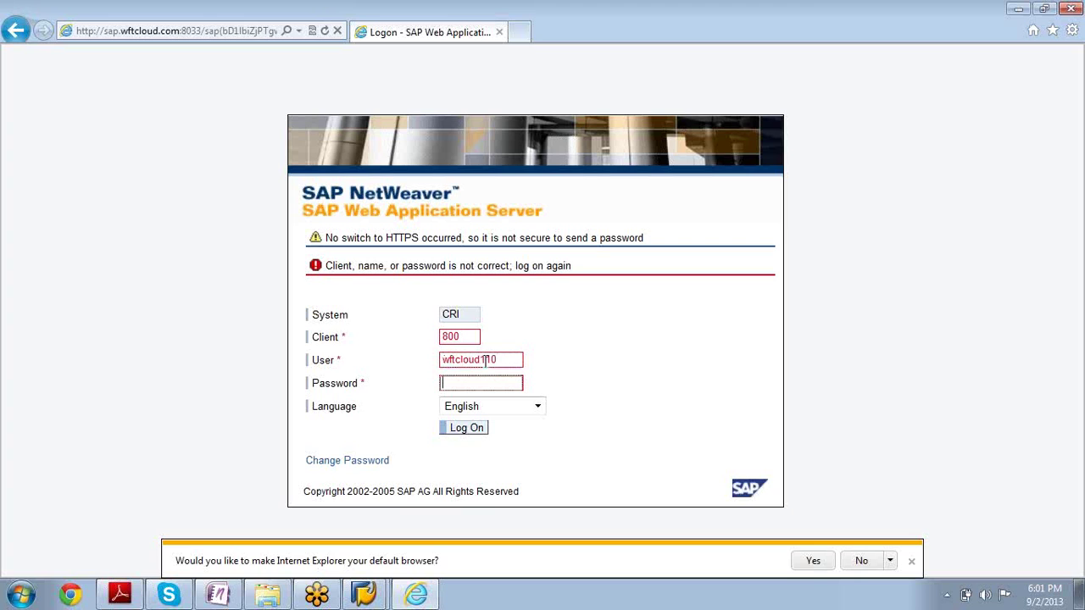
type("*********")
left_click(467, 429)
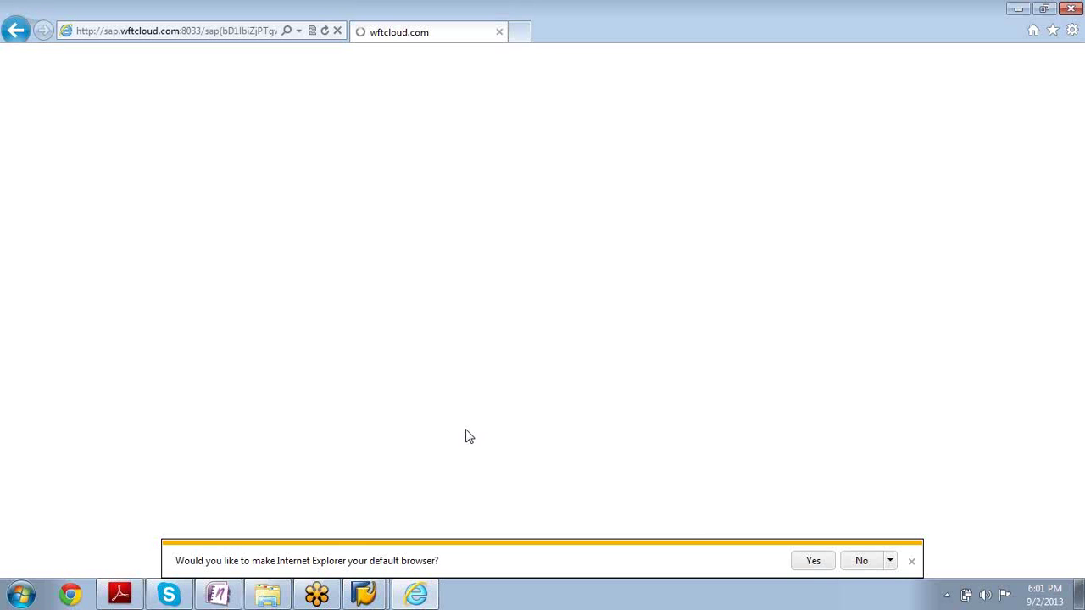
Choose the MARKETINGPRO - Marketing Professional business role to start the WebClient
left_click(1078, 573)
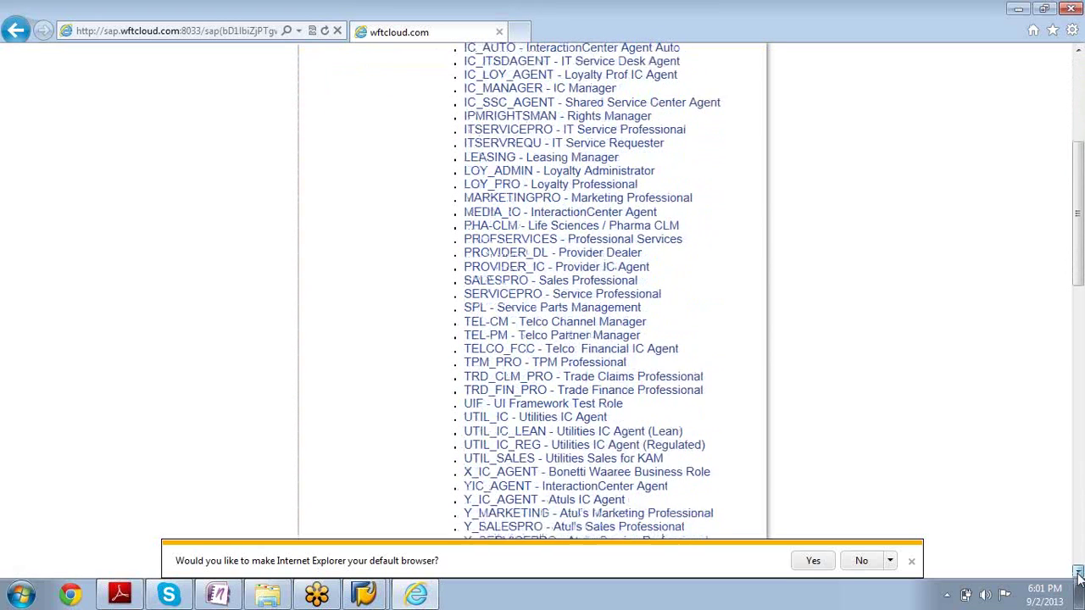
left_click(1078, 573)
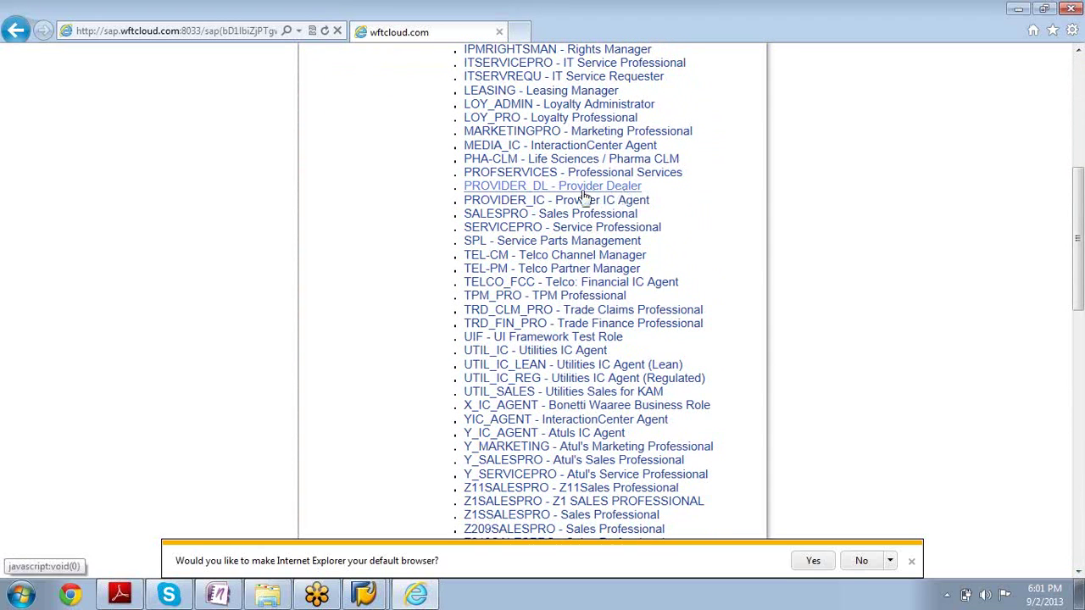
left_click(519, 134)
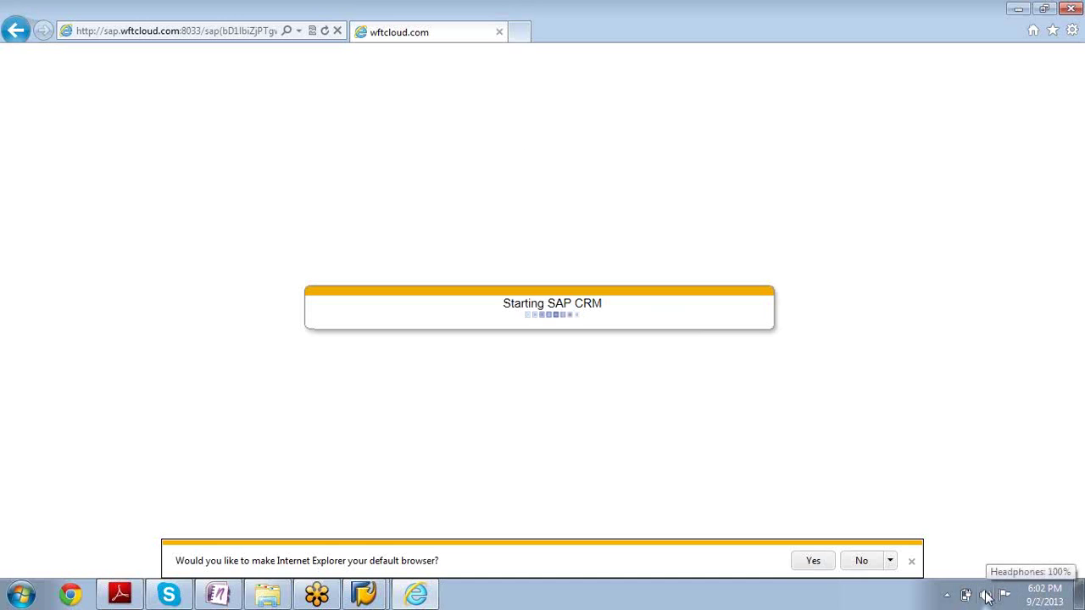
left_click(986, 596)
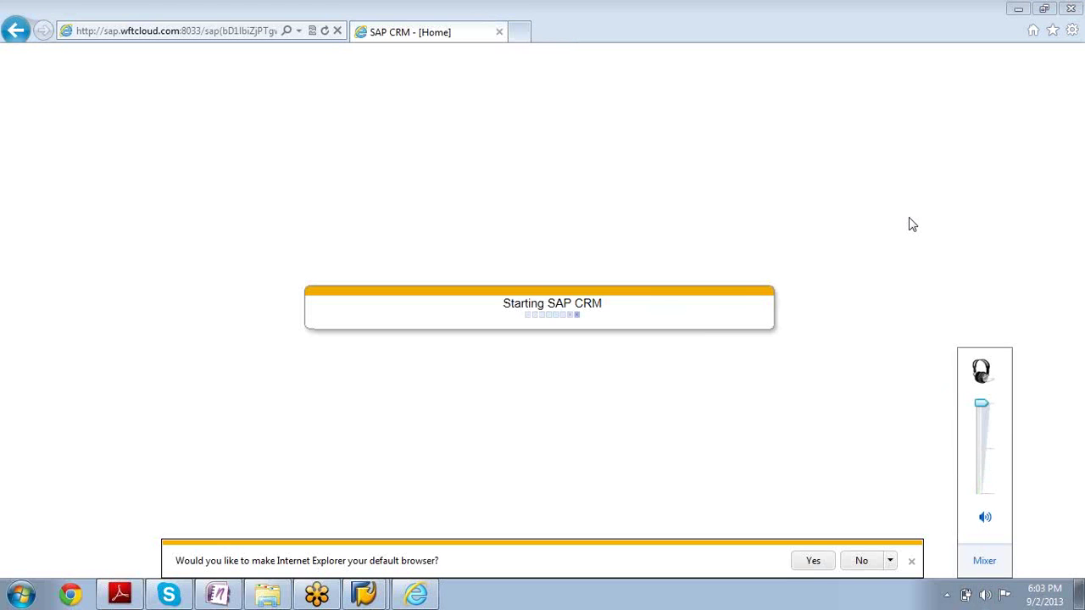
Dismiss the volume popup and go to the Marketing work center
left_click(911, 223)
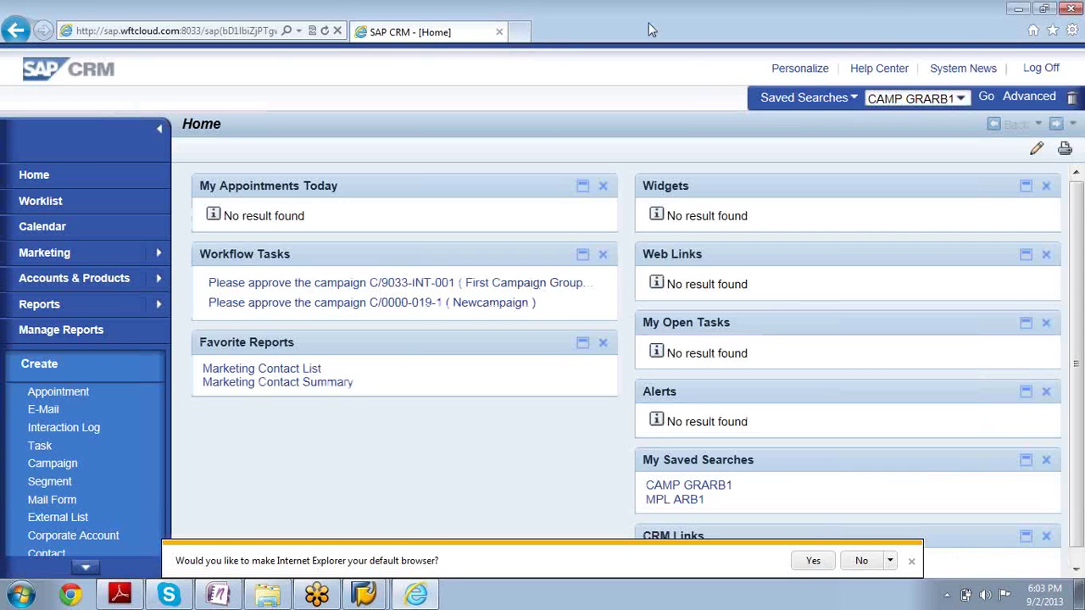
left_click(87, 265)
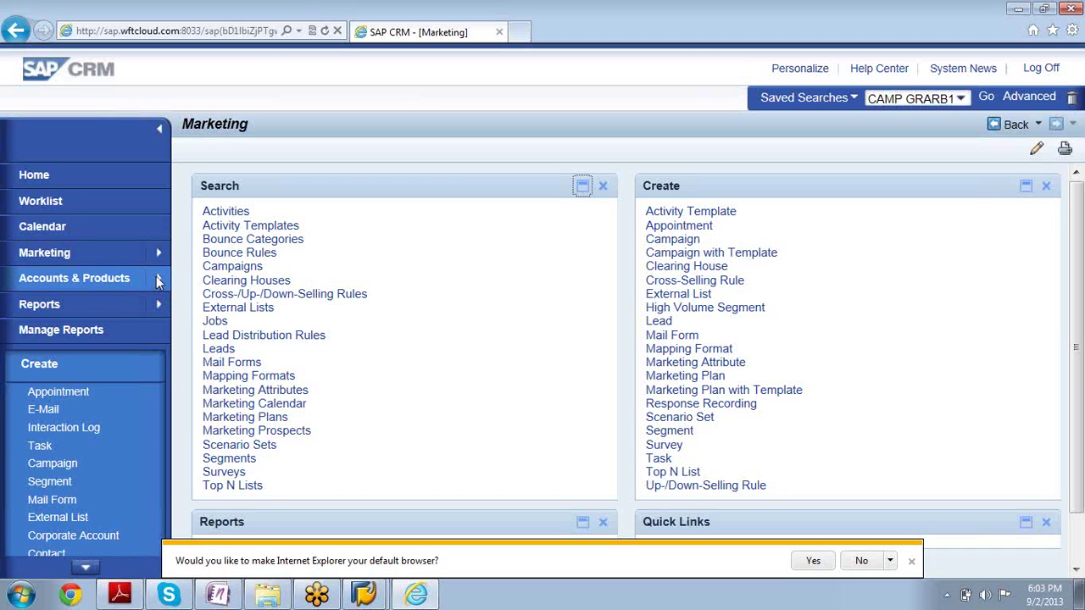
Open the product search from the Accounts & Products menu
left_click(157, 281)
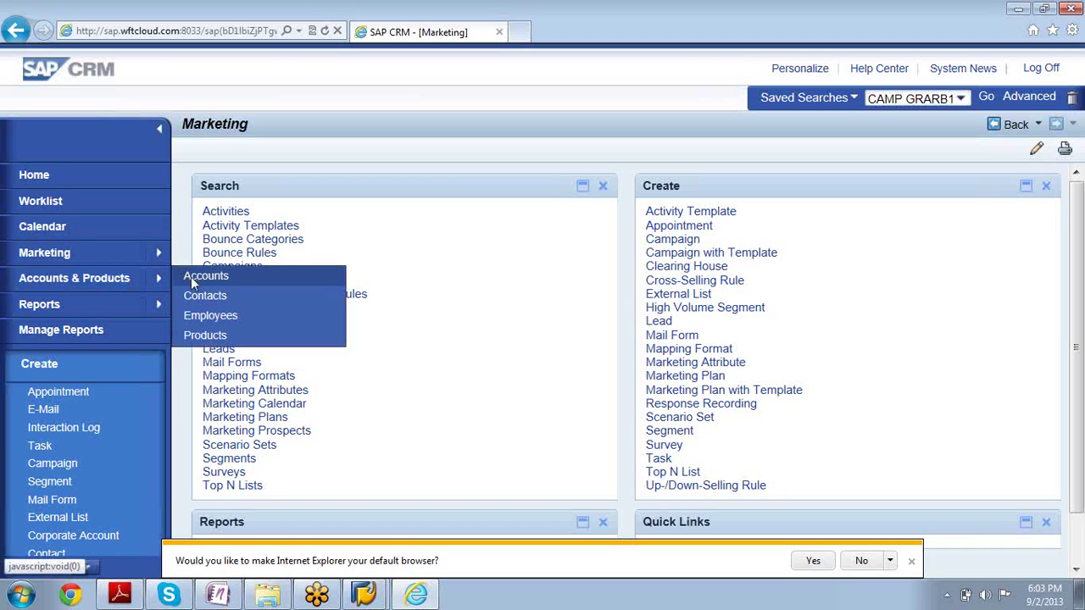
left_click(209, 337)
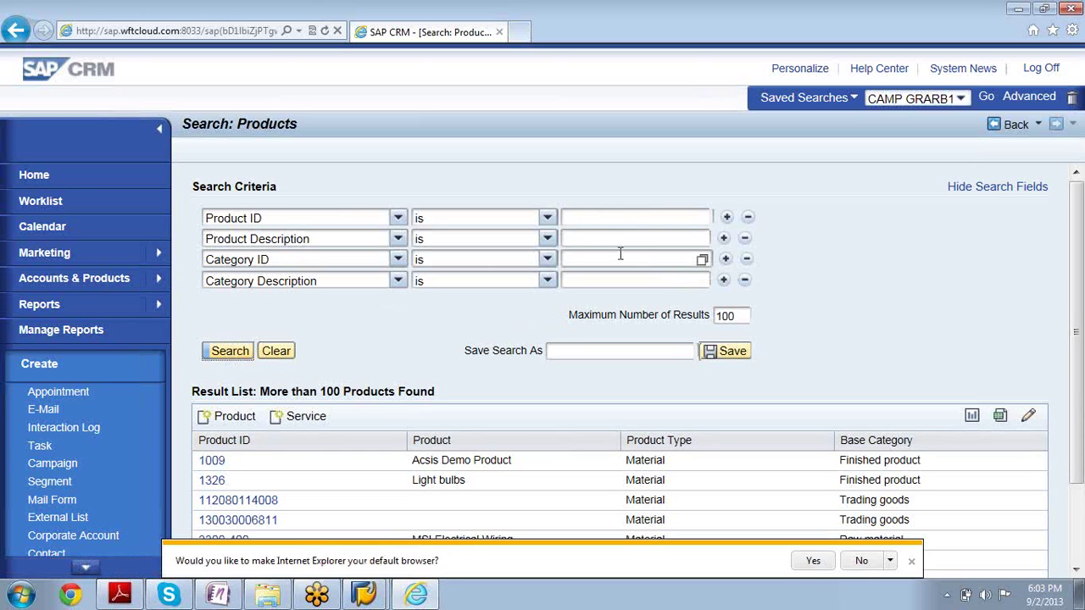
Add a second Category Description criterion row and dismiss the default-browser prompt
left_click(721, 281)
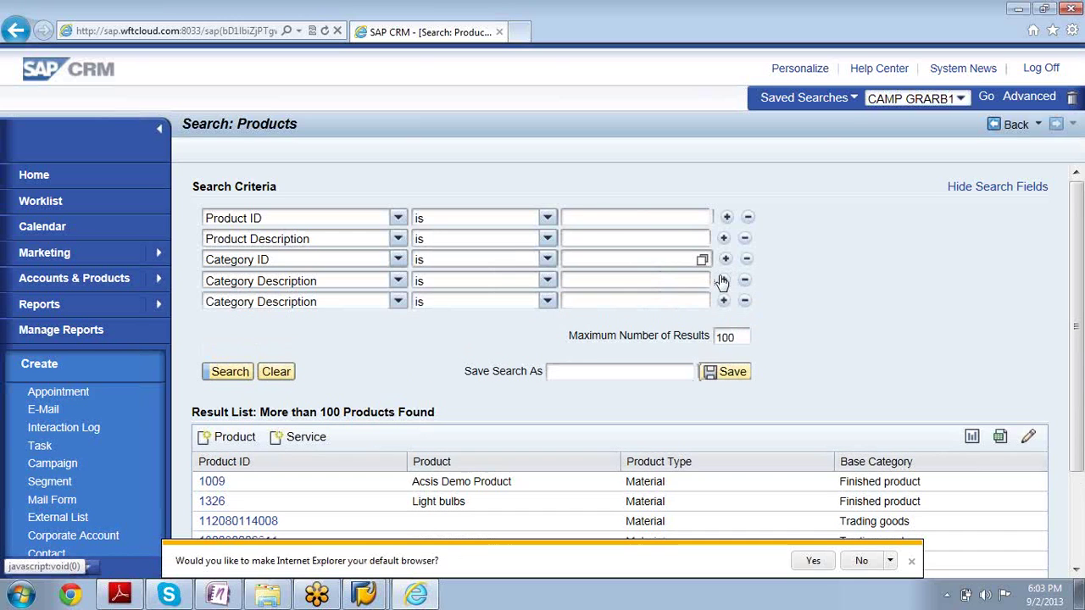
left_click(399, 303)
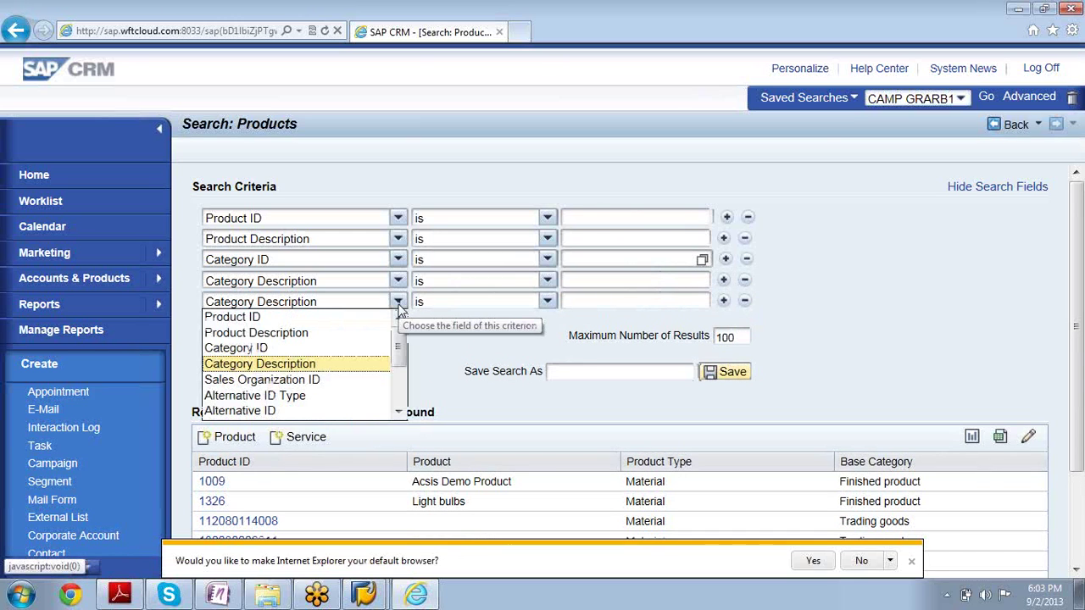
left_click_drag(399, 355, 398, 392)
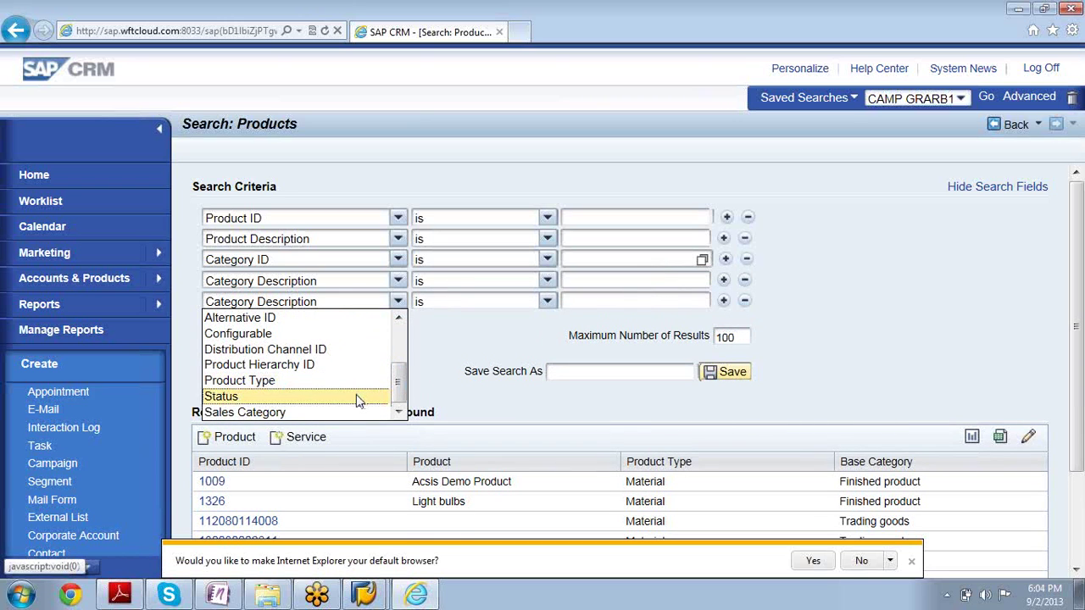
mouse_move(399, 394)
left_mouse_down()
mouse_move(405, 339)
mouse_move(399, 408)
left_mouse_up()
left_click(522, 327)
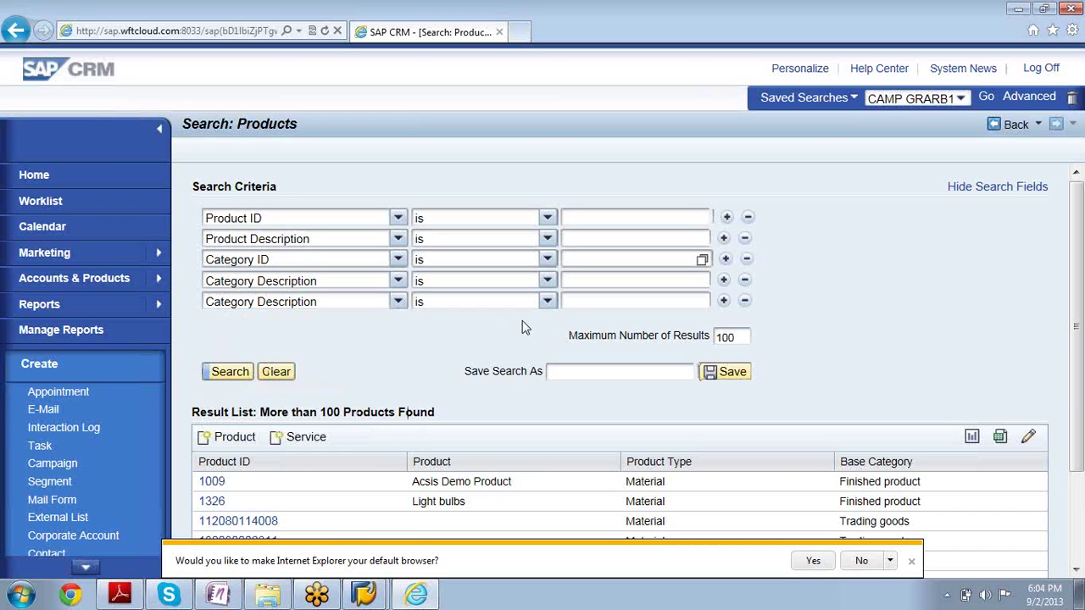
left_click(912, 563)
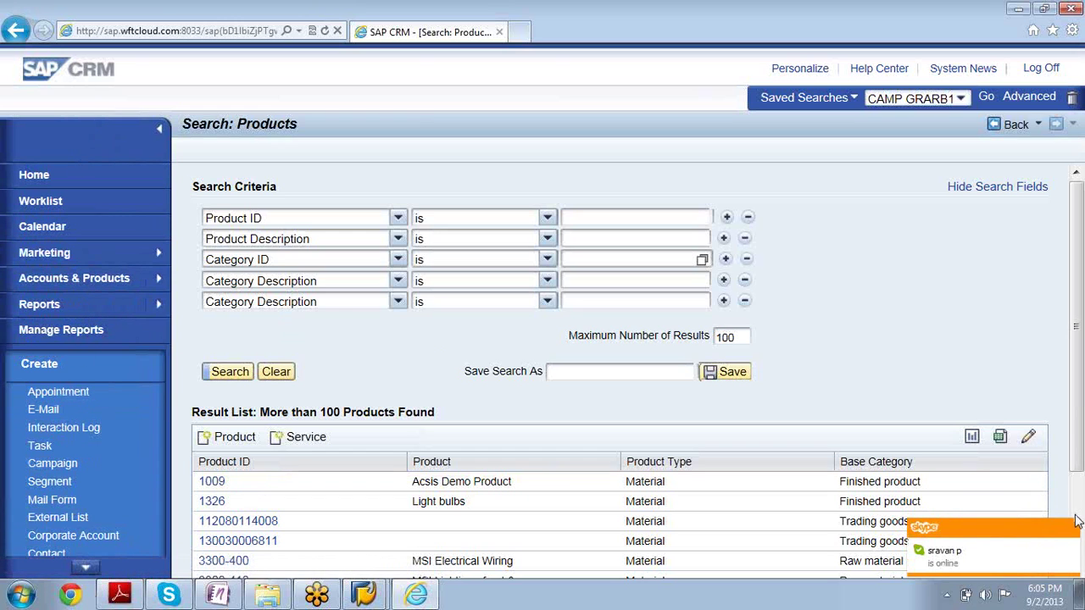
left_click(1070, 530)
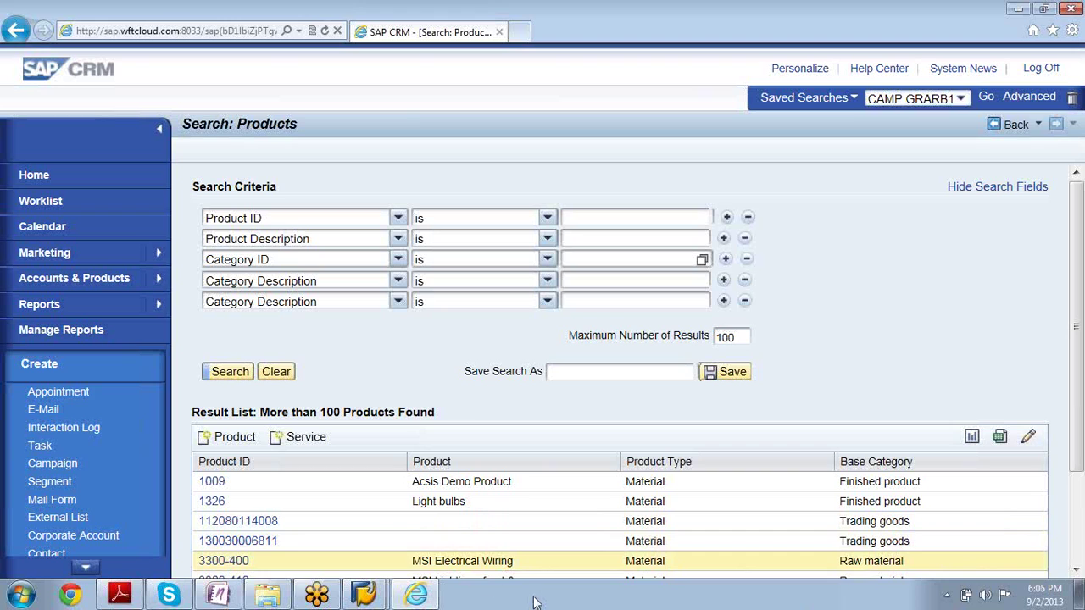
mouse_move(374, 596)
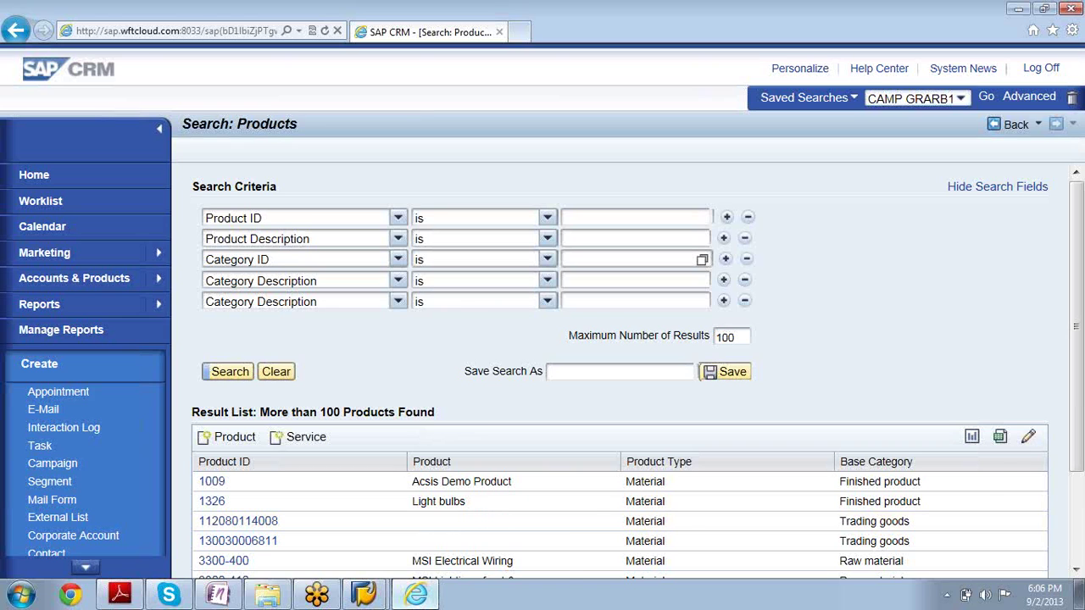
mouse_move(415, 593)
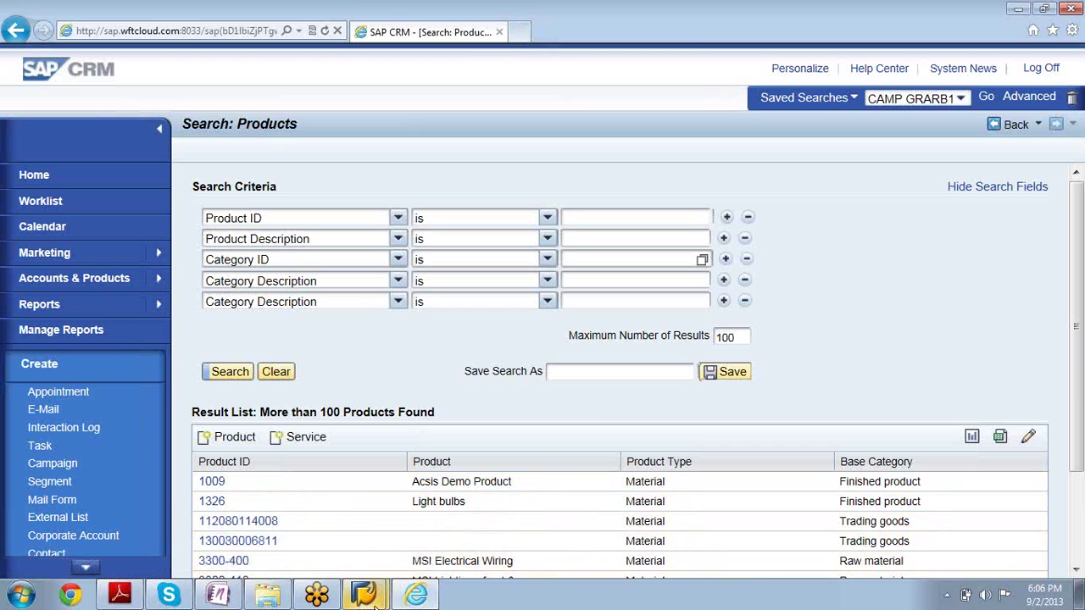
In SAP Easy Access, run se16 and display the SAP Reference IMG
left_click(354, 557)
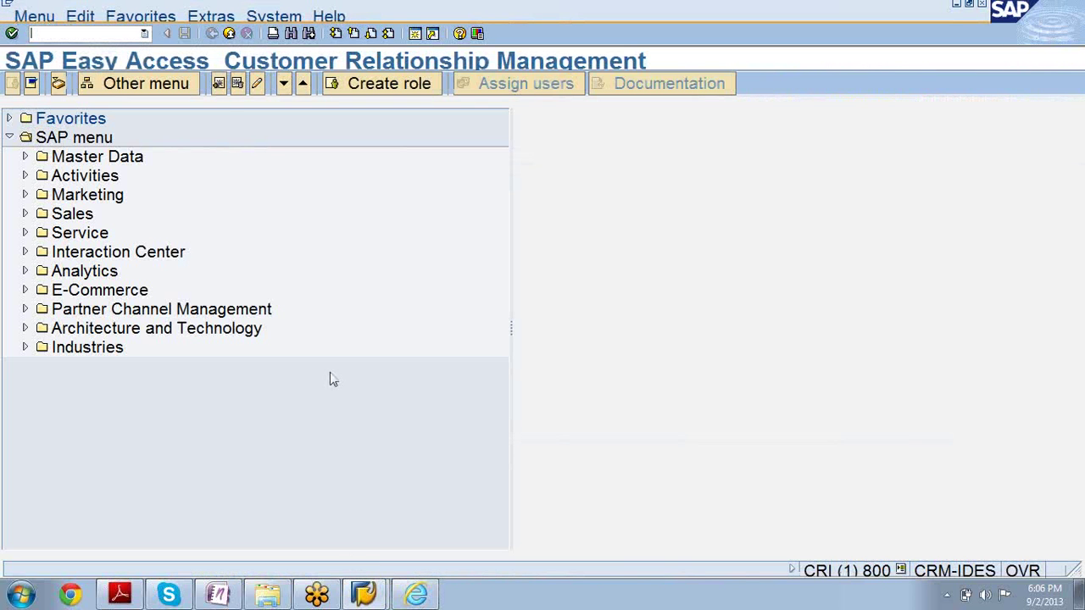
type("se16")
key("Return")
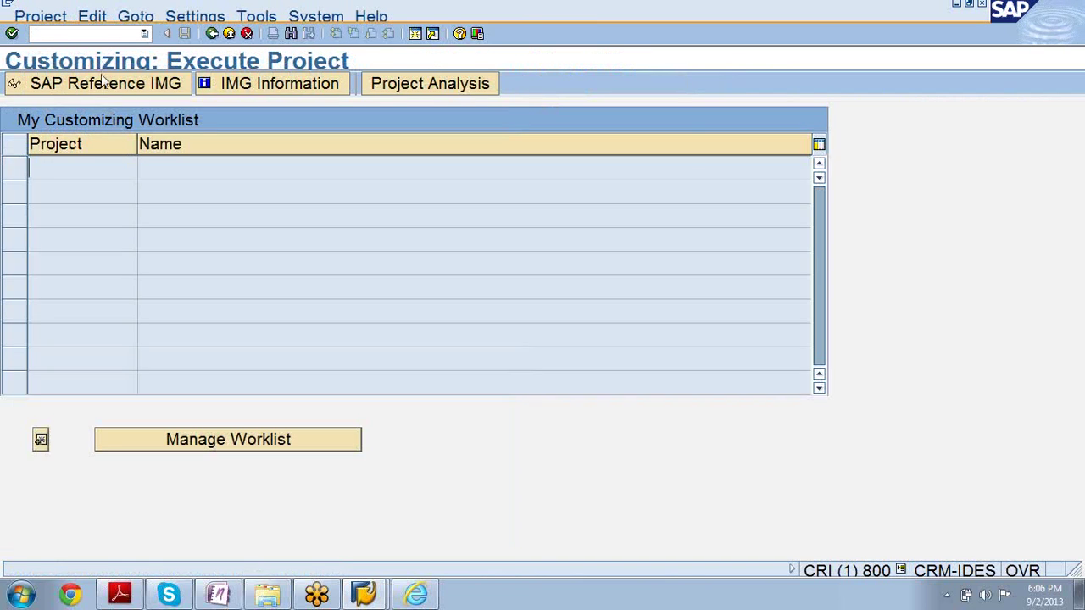
left_click(107, 84)
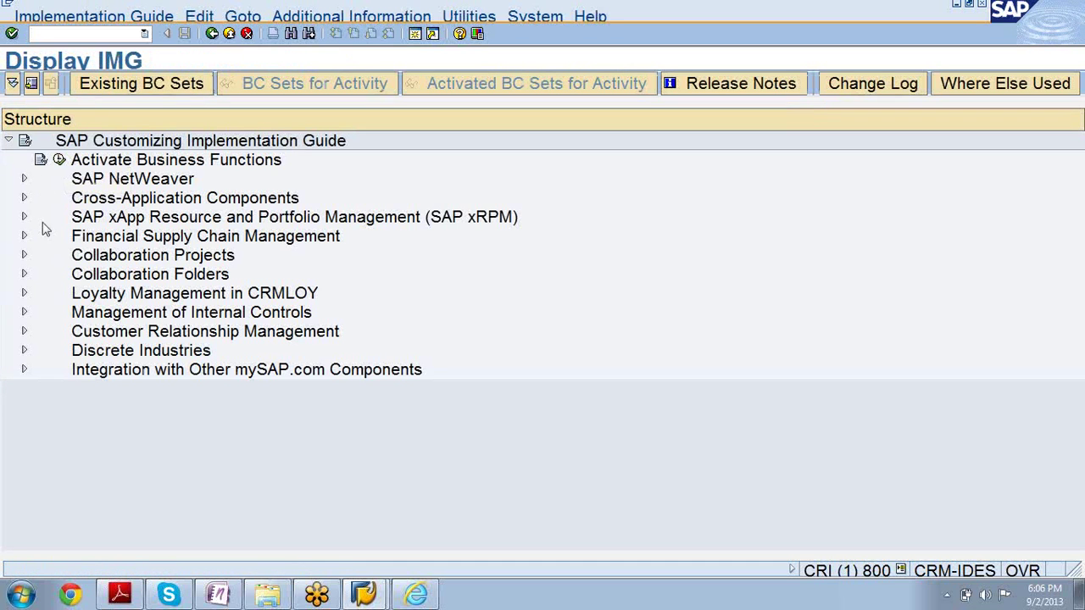
Expand Customer Relationship Management > UI Framework > Business Roles, then return to Search: Products
left_click(25, 332)
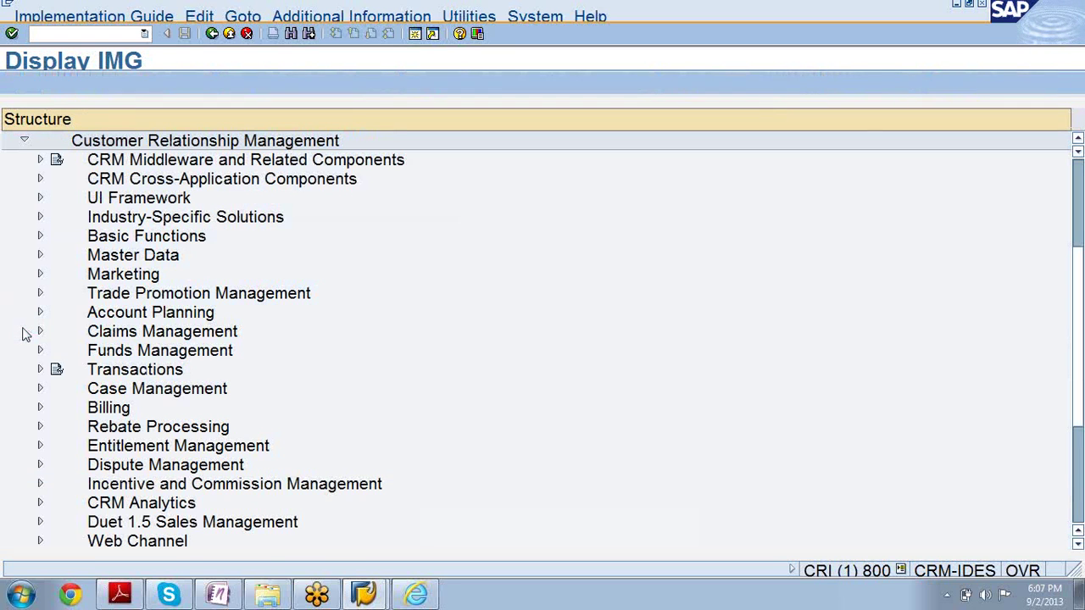
left_click(40, 199)
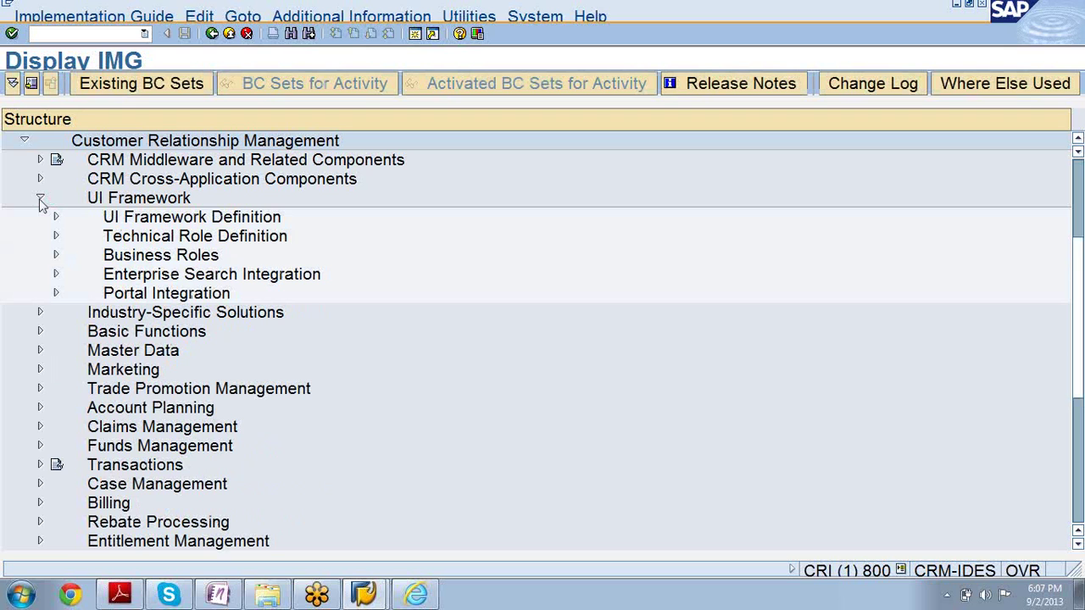
left_click(117, 254)
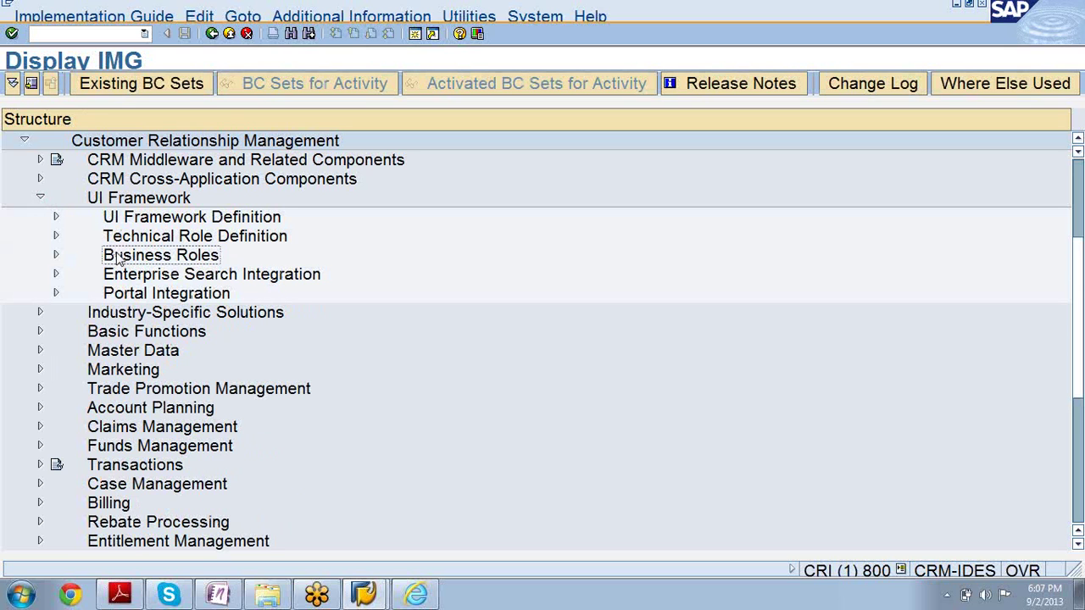
left_click(56, 254)
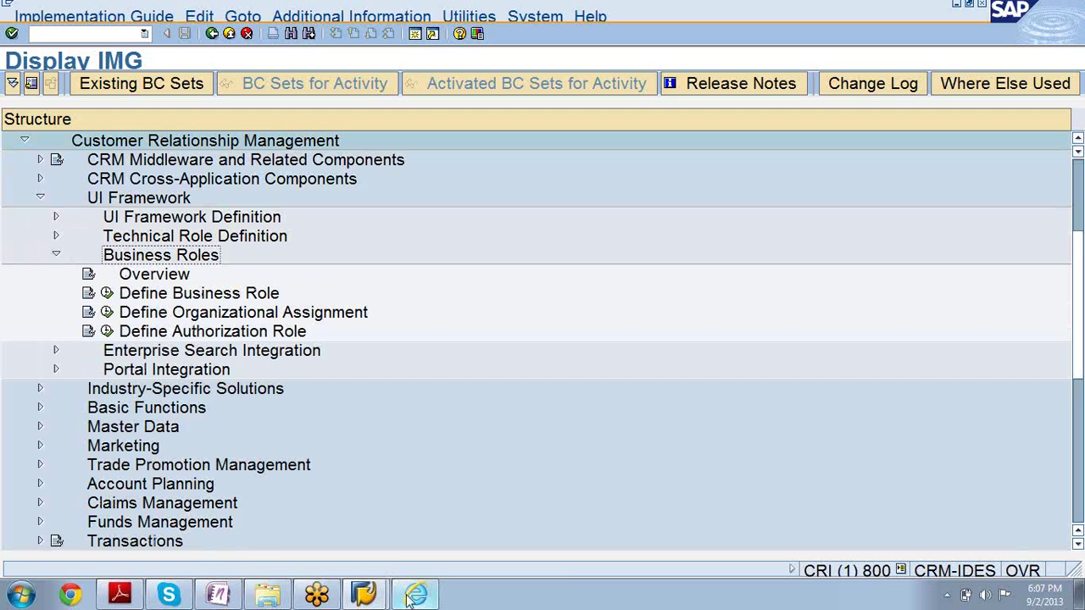
left_click(413, 560)
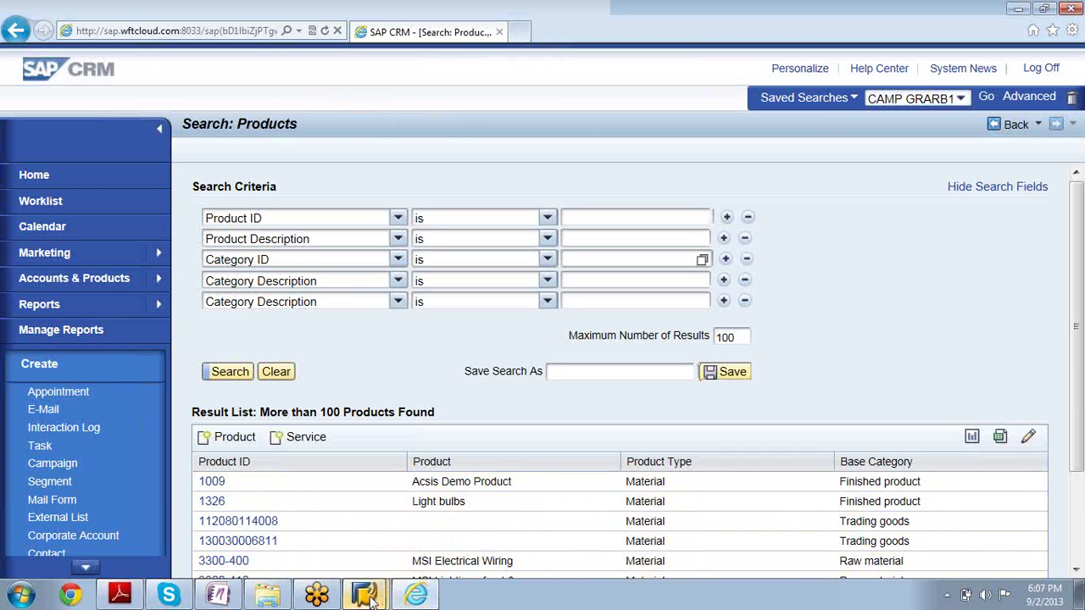
Bring Display IMG forward, go through the Business Roles activities, and expand Technical Role Definition
mouse_move(381, 593)
left_click(343, 558)
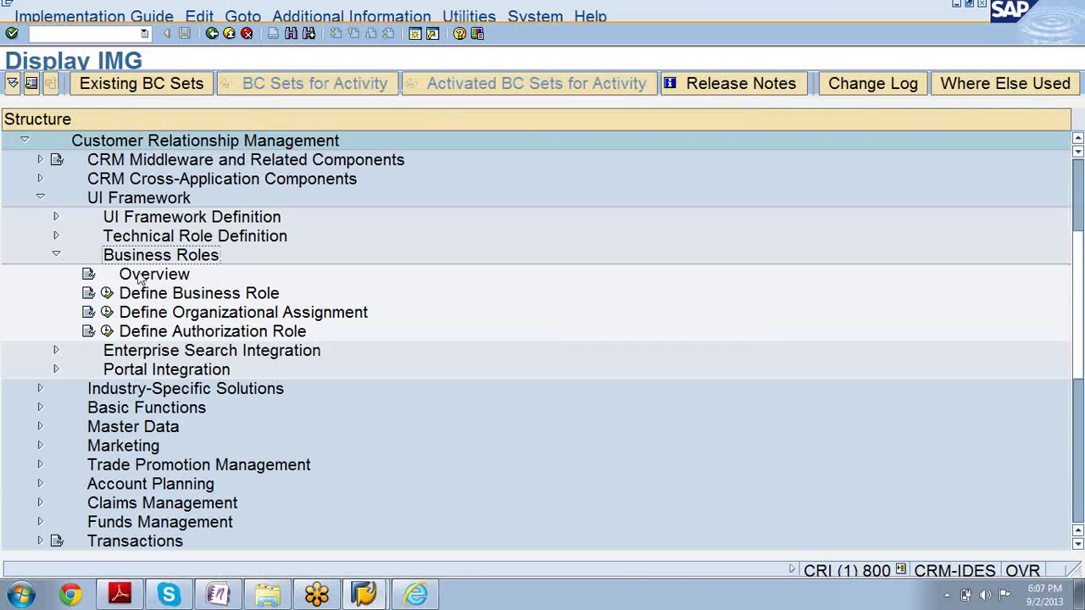
left_click(157, 296)
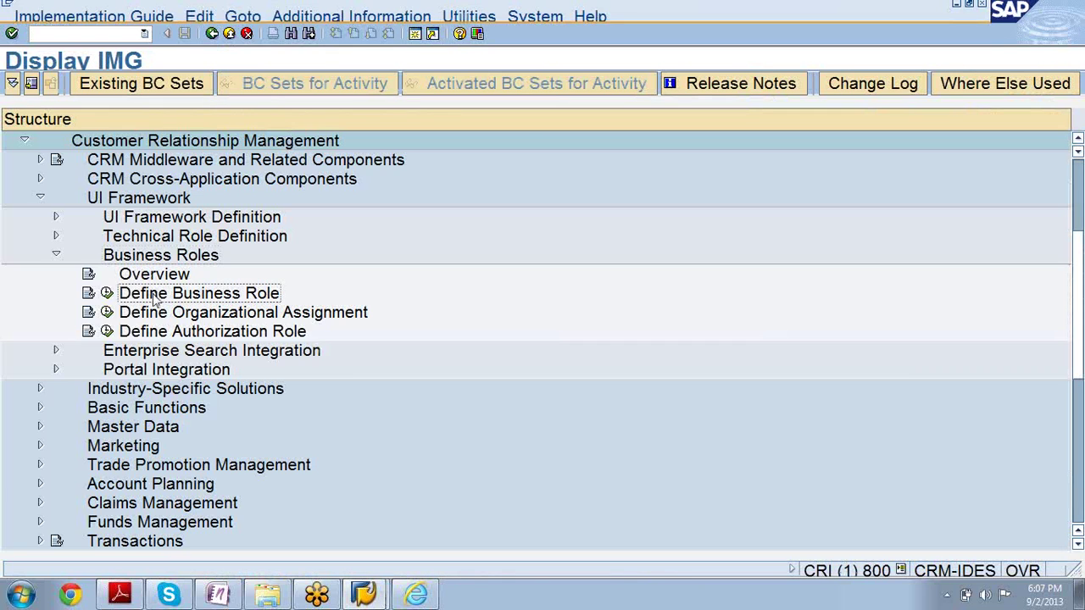
left_click(163, 316)
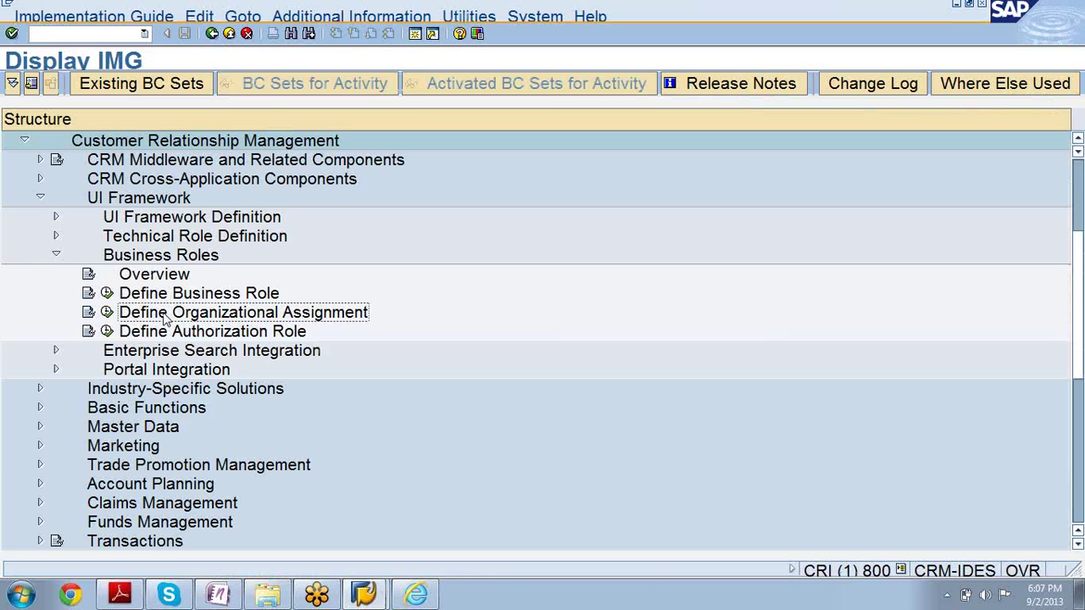
left_click(171, 336)
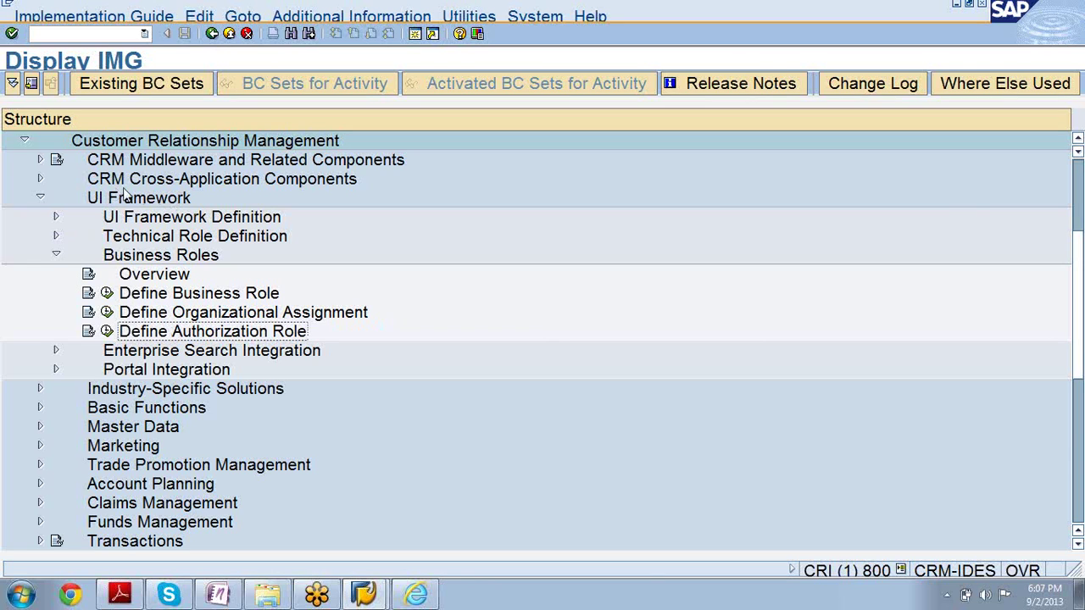
left_click(56, 237)
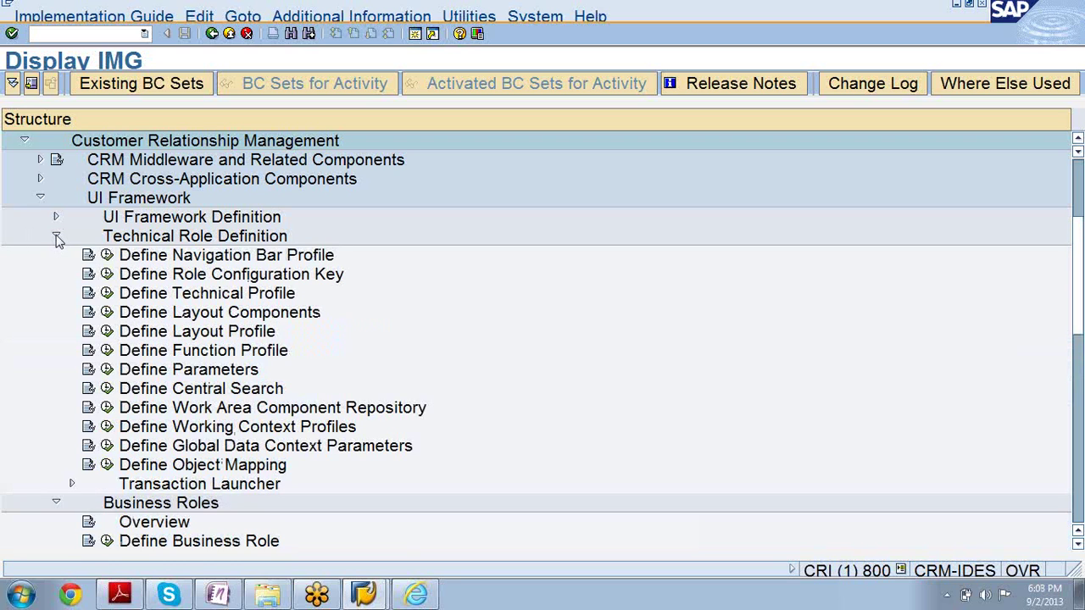
Select Define Layout, Function and Working Context Profiles, then collapse Technical Role Definition
left_click(210, 337)
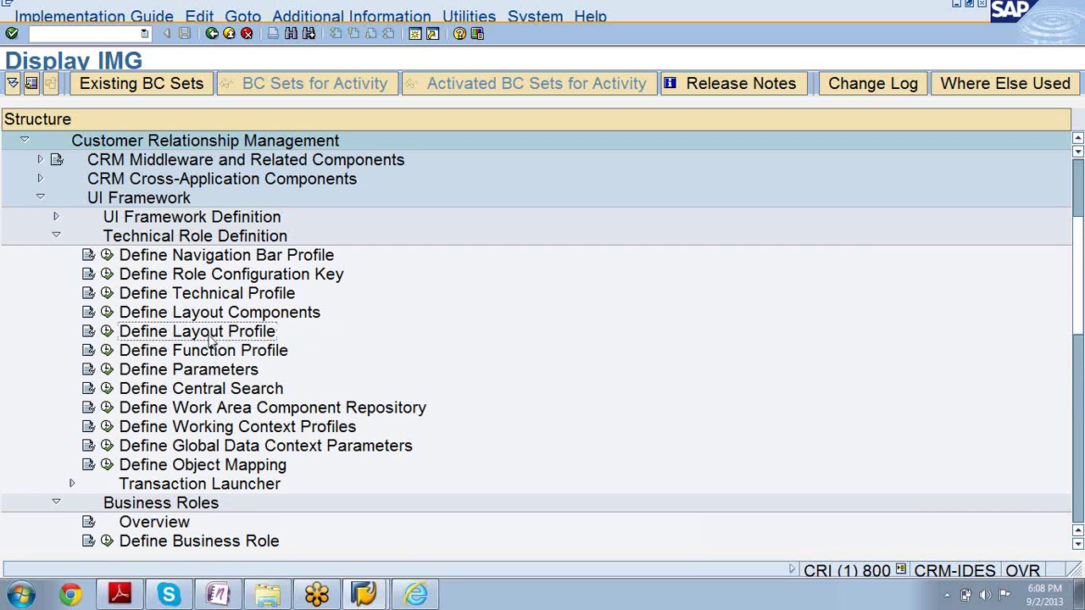
left_click(226, 352)
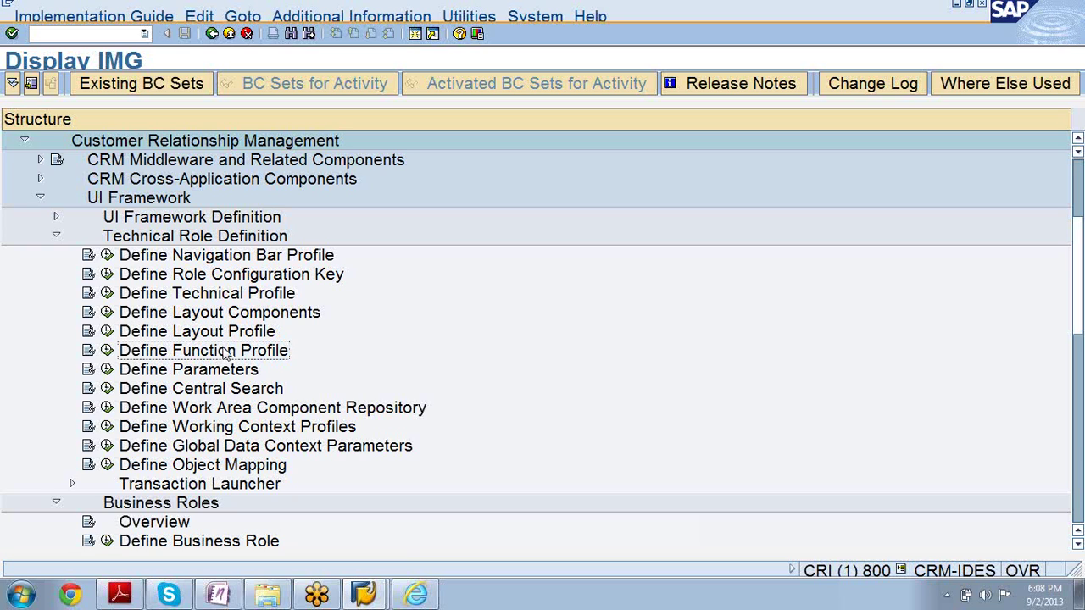
left_click(288, 431)
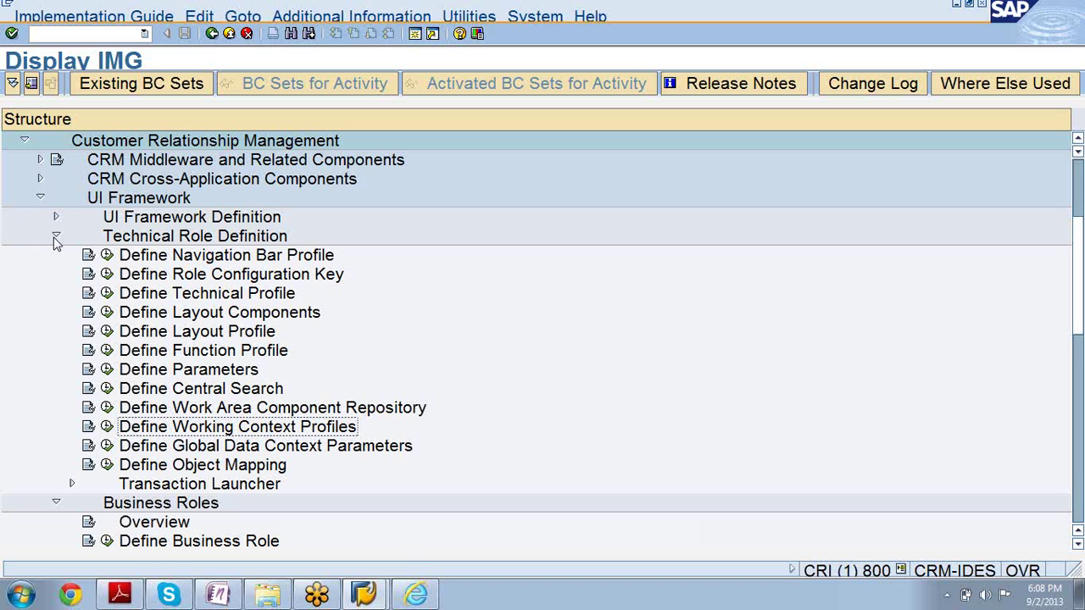
left_click(54, 239)
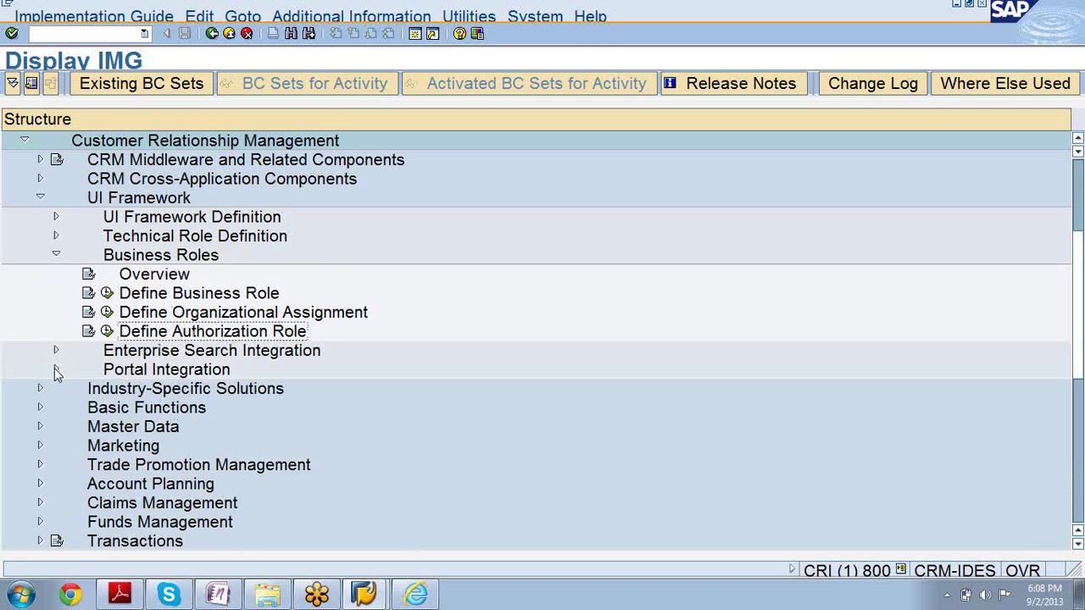
Toggle Portal Integration open and closed, collapse UI Framework, then return to the CRM browser
left_click(56, 371)
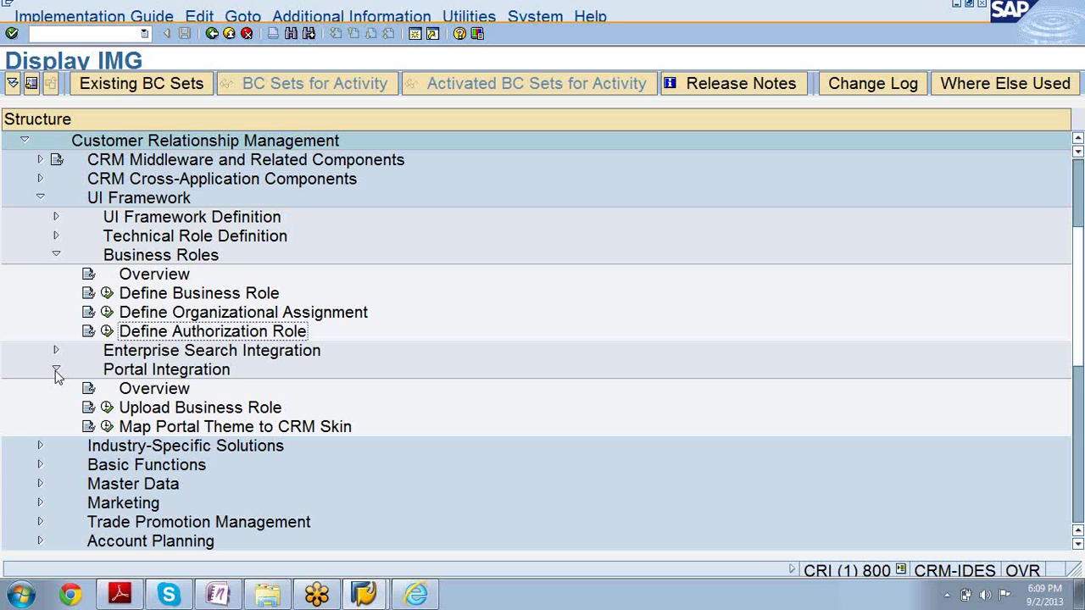
left_click(56, 371)
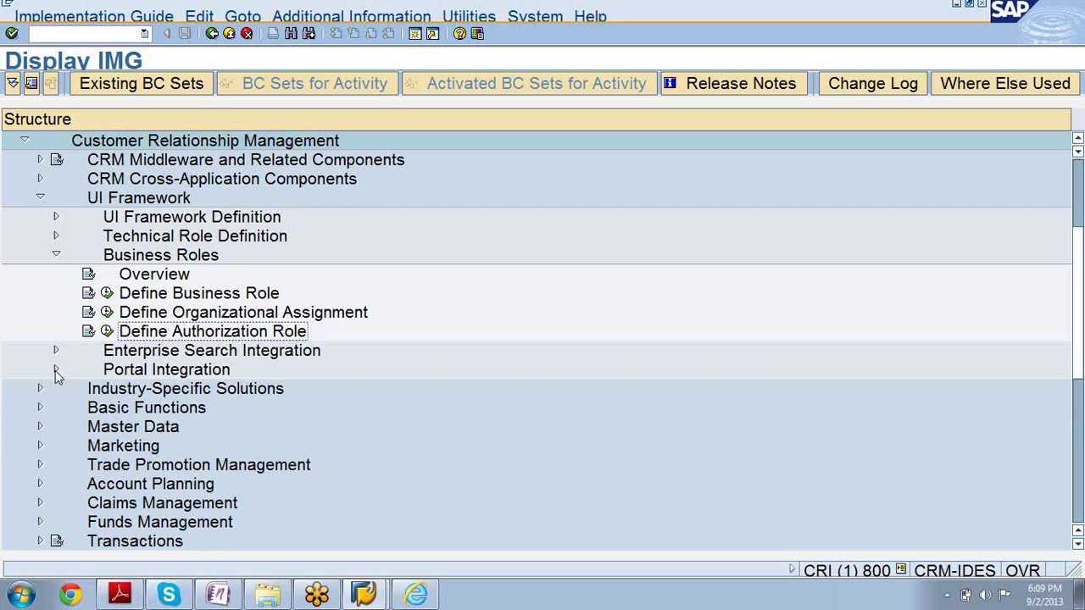
left_click(56, 371)
left_click(56, 372)
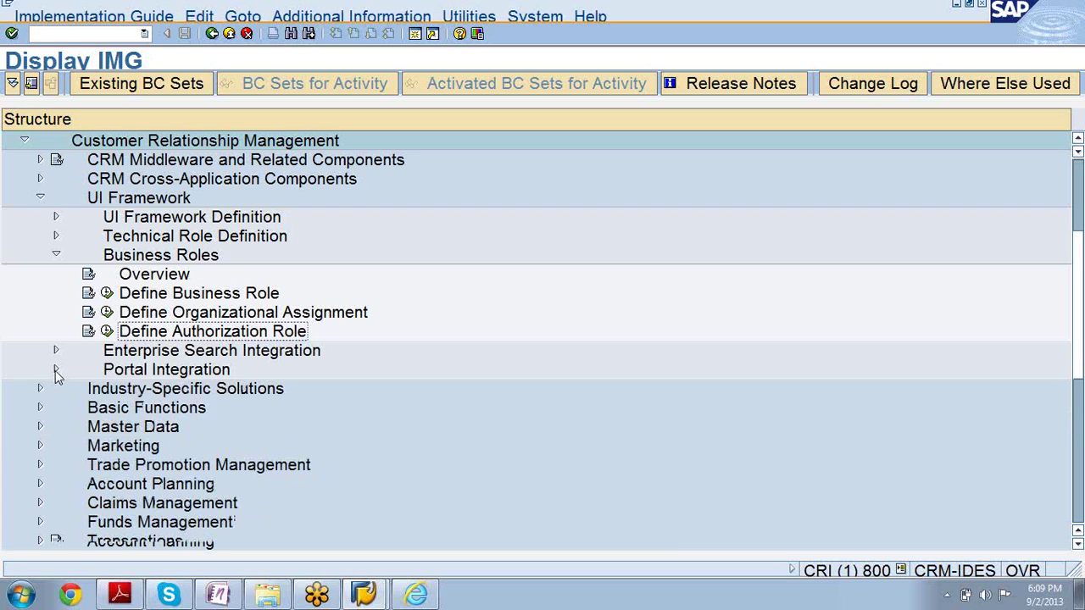
left_click(40, 199)
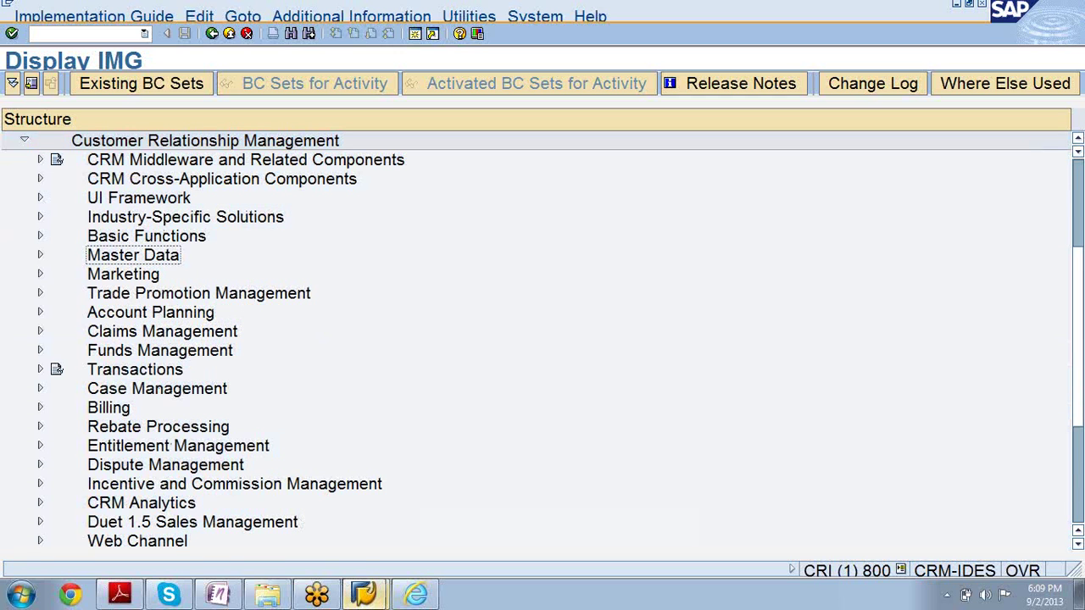
left_click(417, 597)
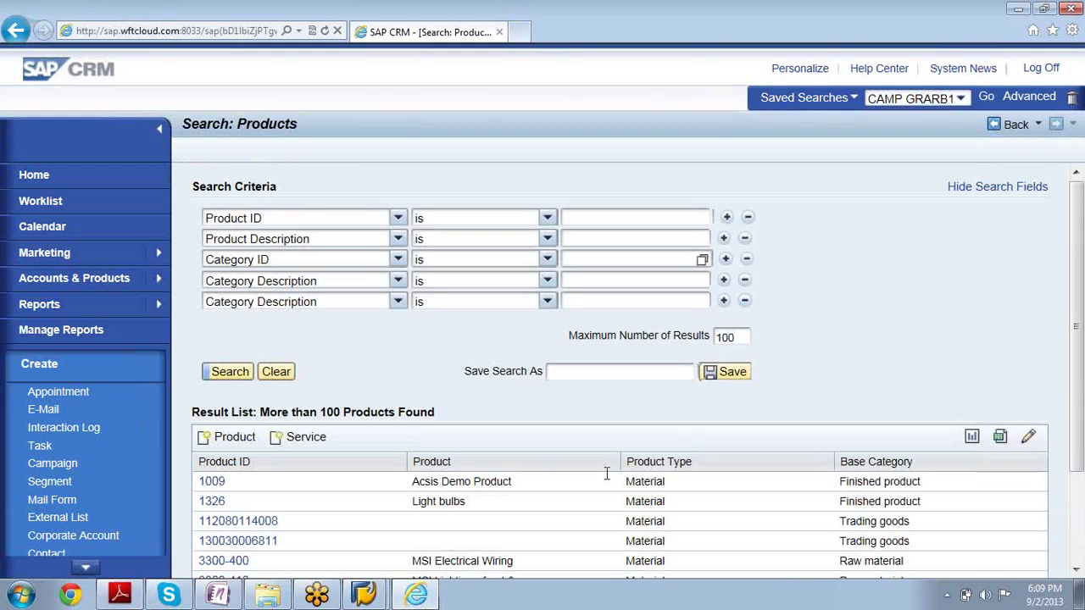
Scroll the product results and open the Marketing work center from the navigation bar
left_click_drag(1079, 327, 1079, 393)
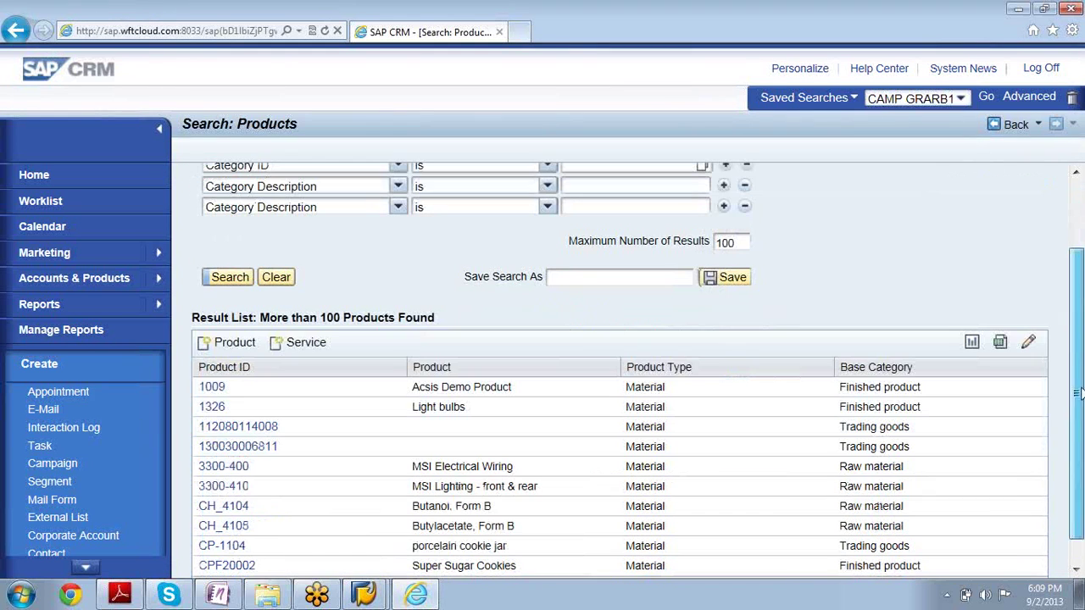
left_click(112, 253)
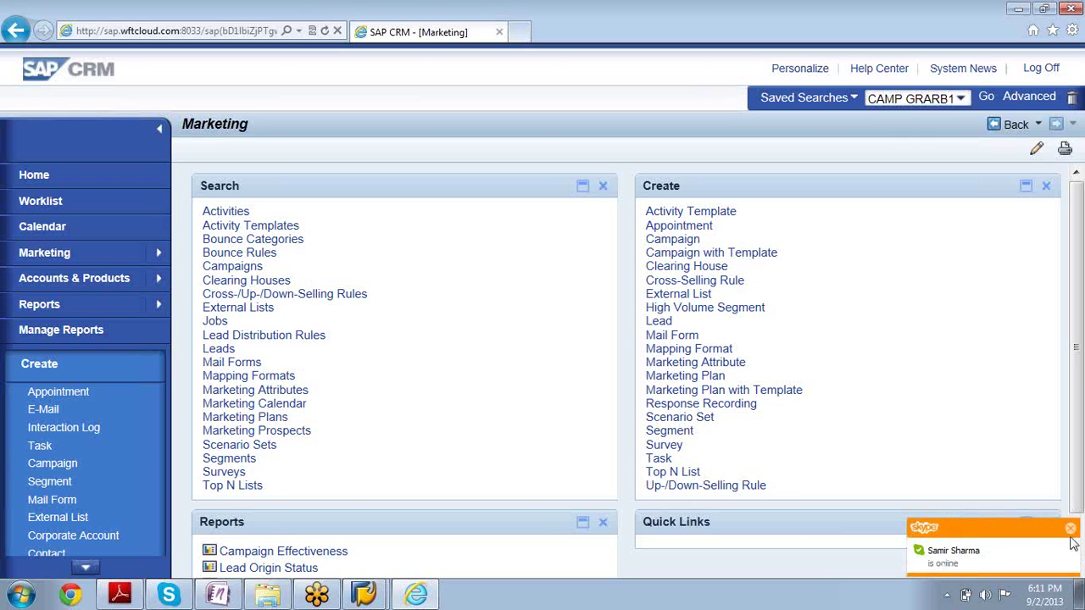
Dismiss both Skype notifications and open the Marketing Plans search page
left_click(1070, 530)
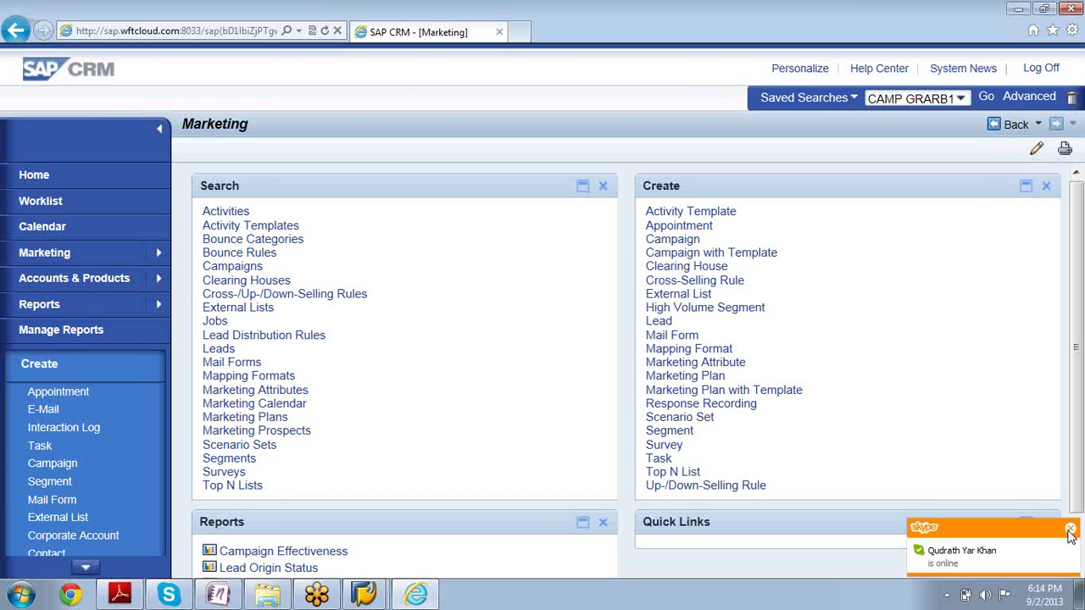
left_click(1069, 529)
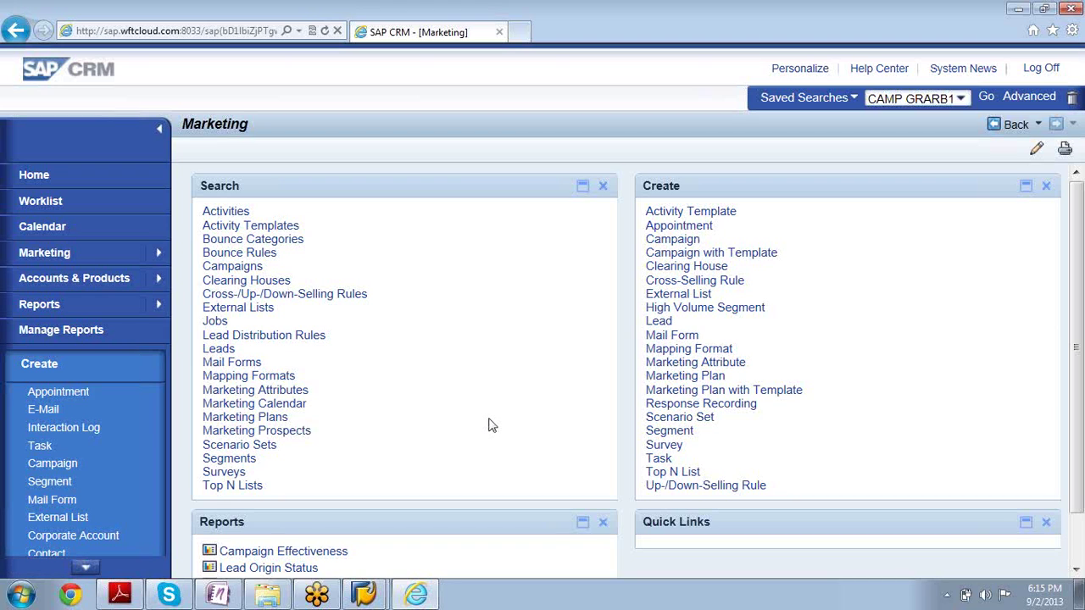
left_click(253, 420)
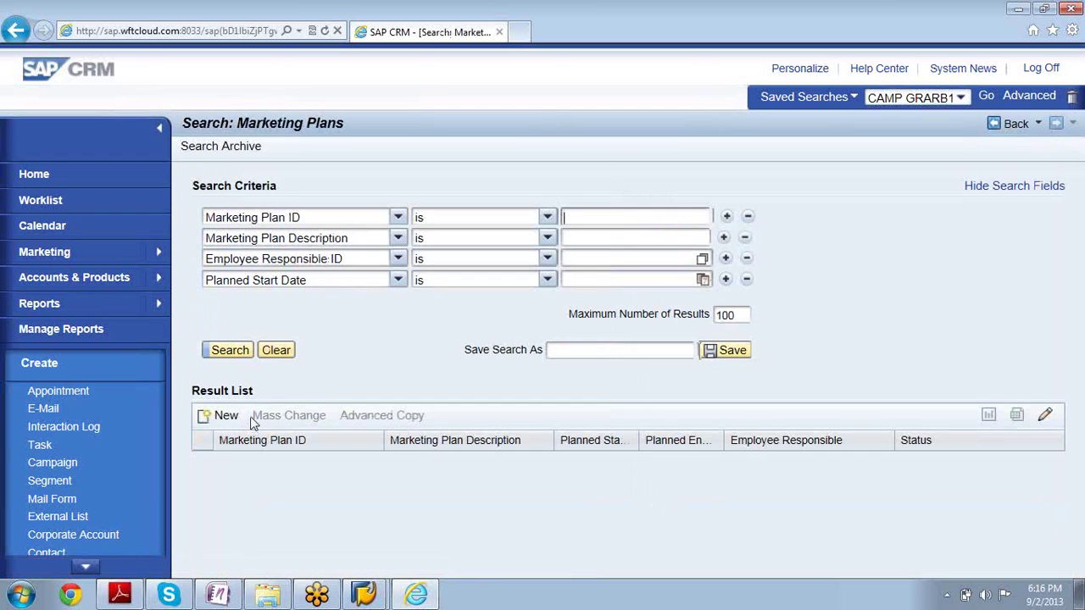
Search marketing plans with no criteria and open C/0004, IDES Inc. Marketing Plan
left_click(219, 353)
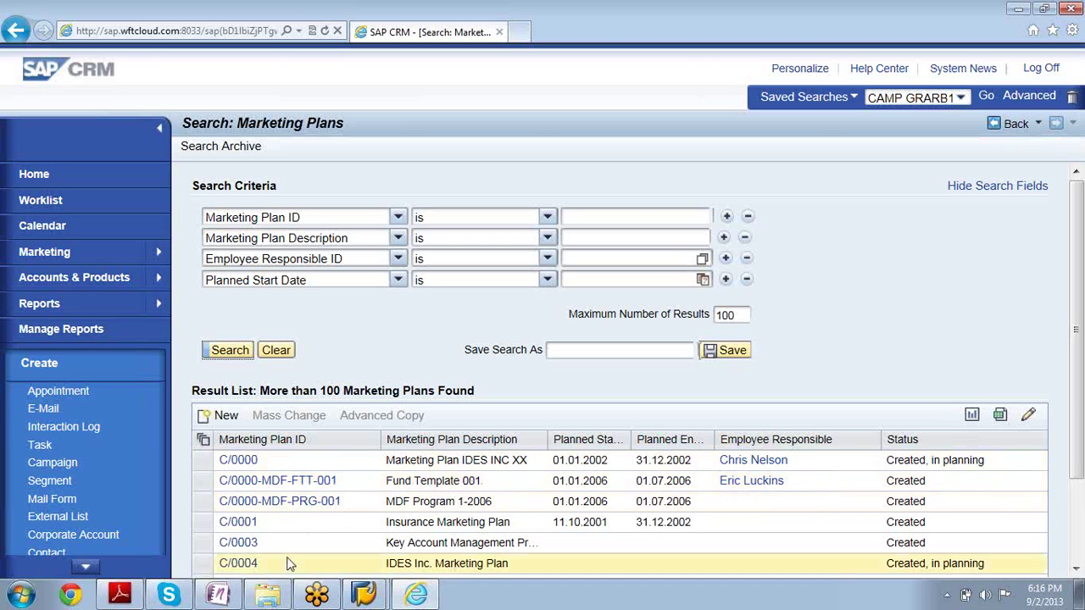
left_click(238, 564)
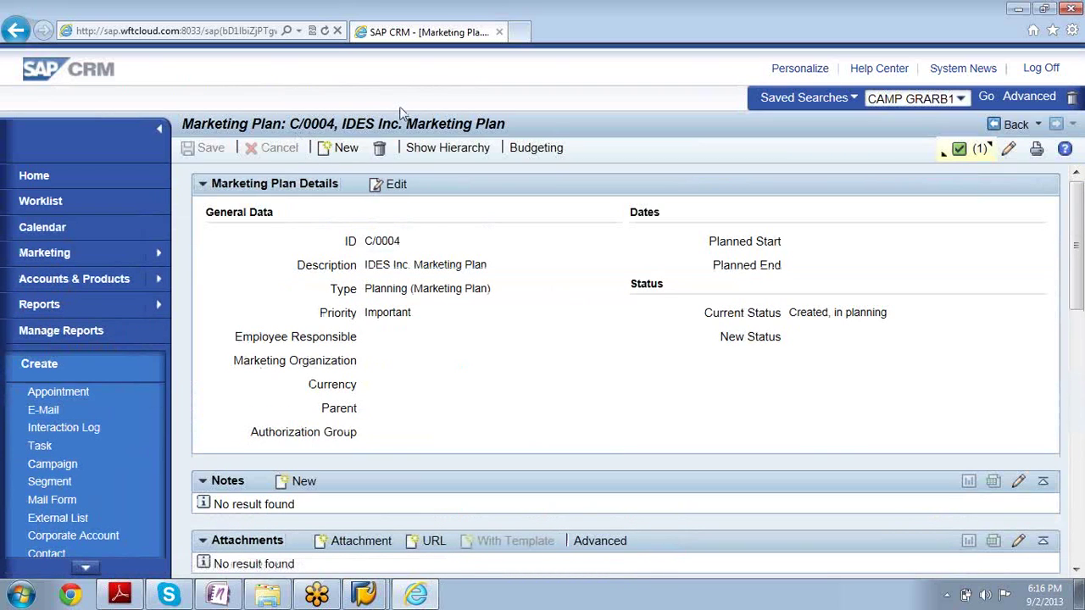
Show C/0004's hierarchy and expand C/0004-PSP and C/0004-TSP to reveal their elements
left_click(449, 155)
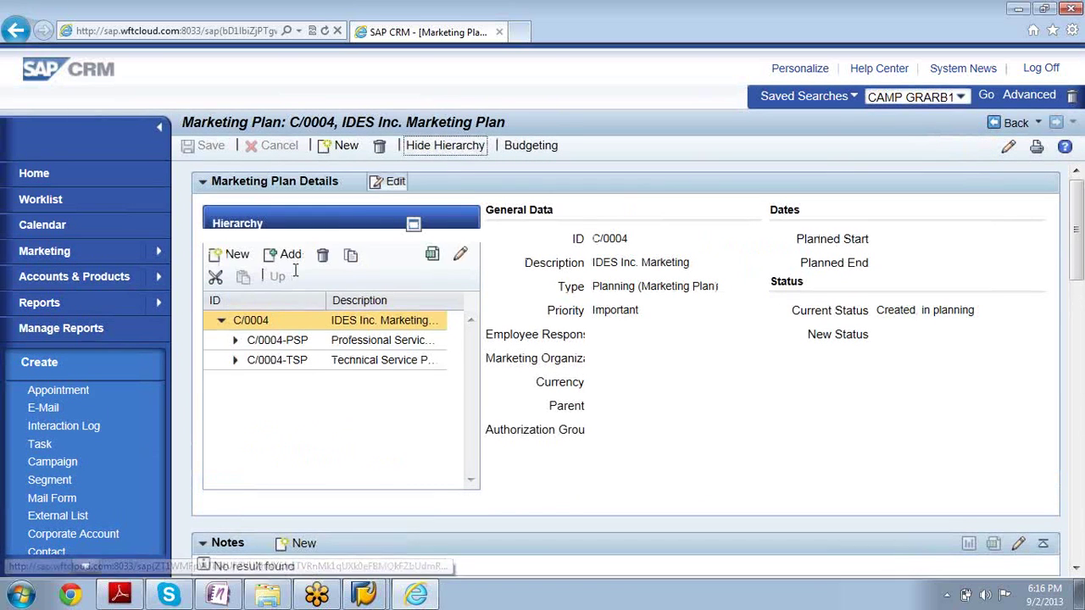
left_click(235, 342)
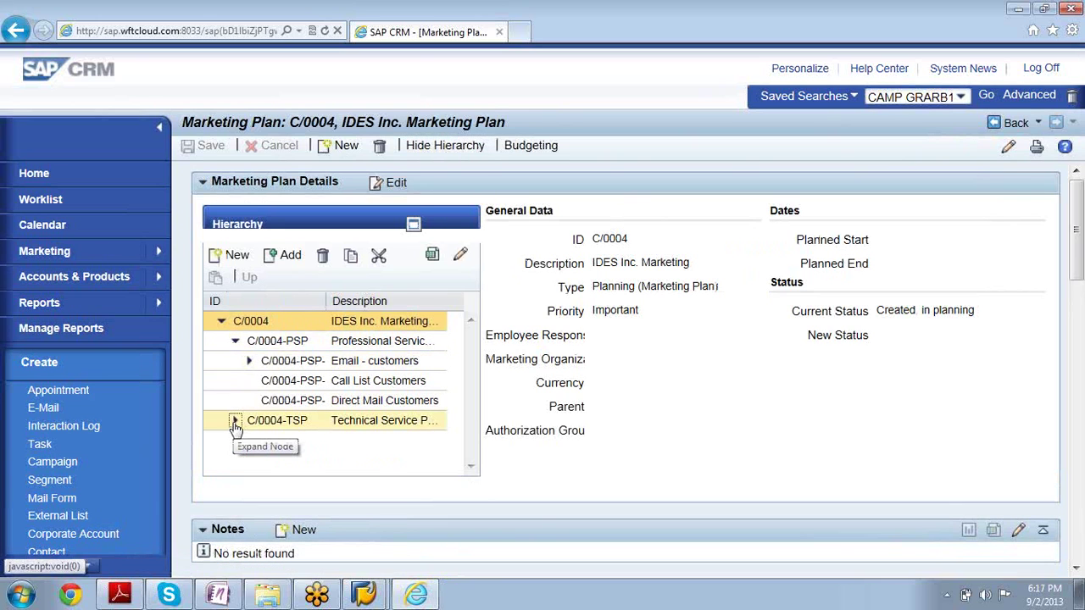
left_click(234, 421)
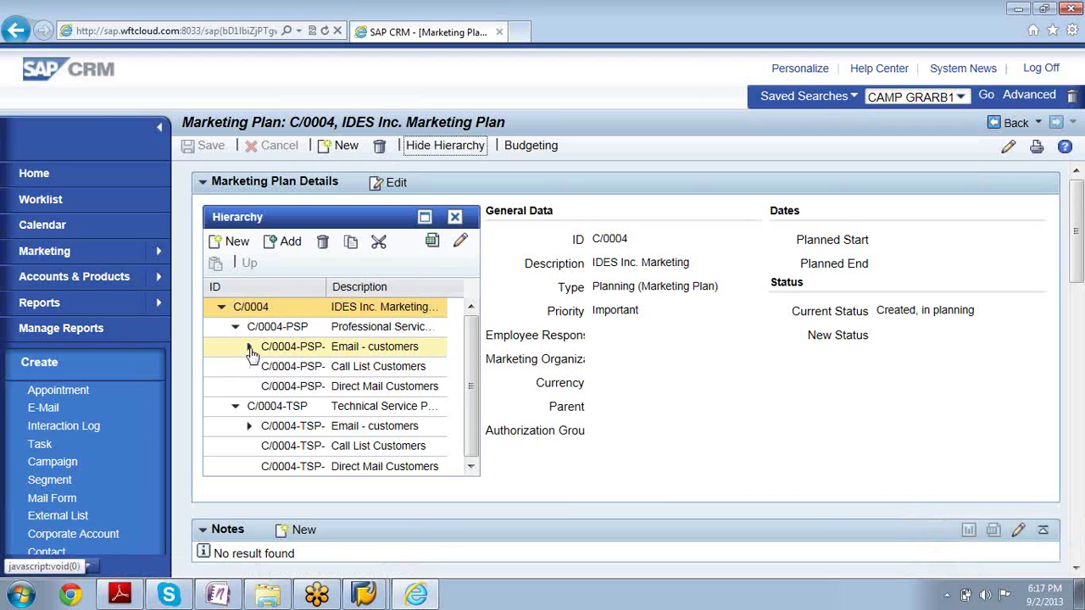
Open the SAP taskbar window list, dismiss it, then open it again
left_click(364, 596)
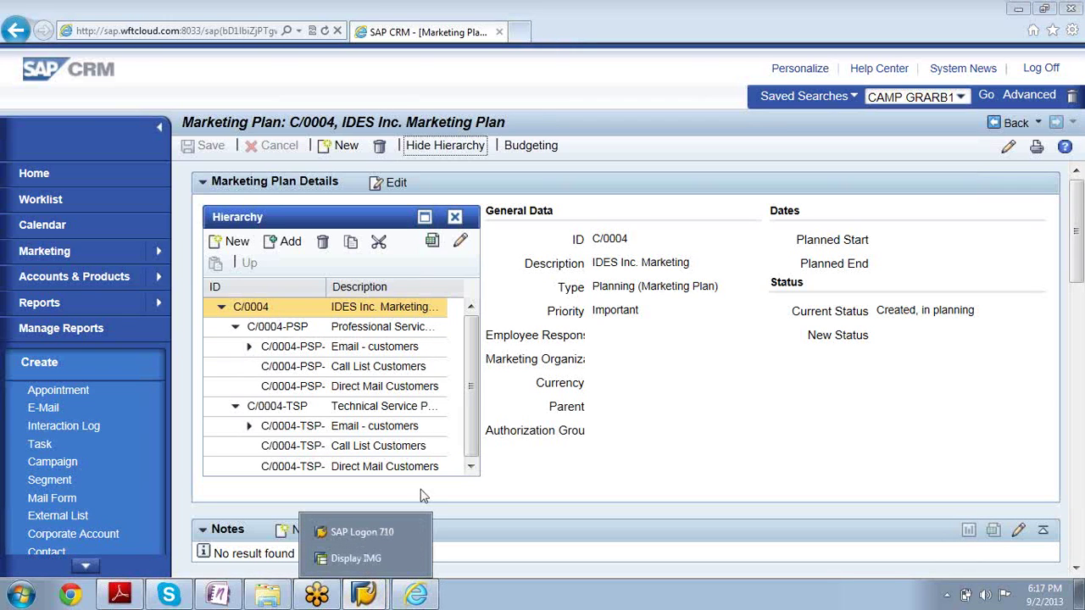
left_click(549, 436)
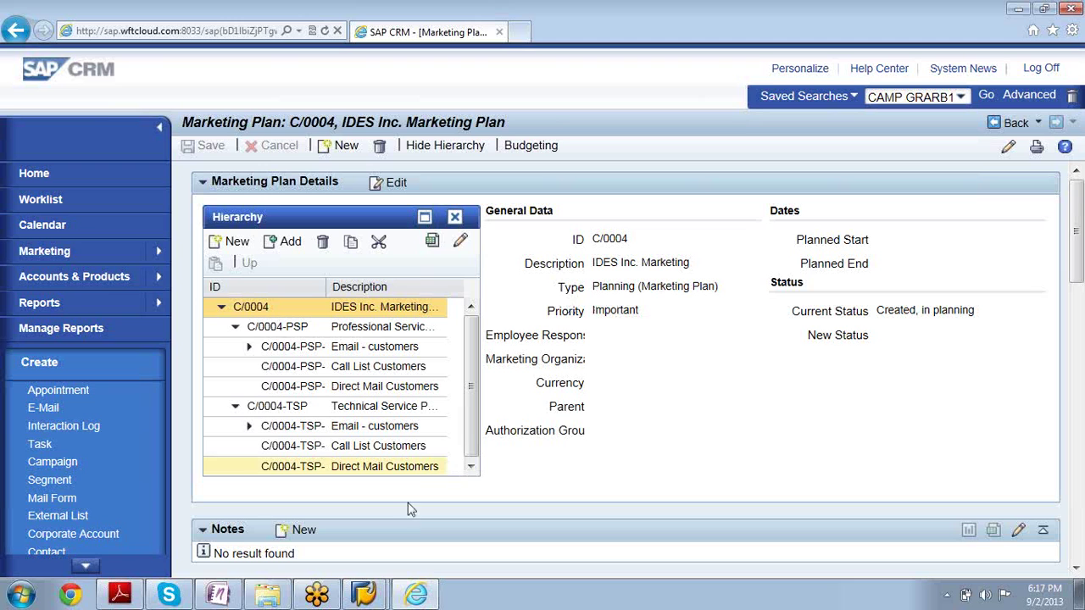
left_click(356, 595)
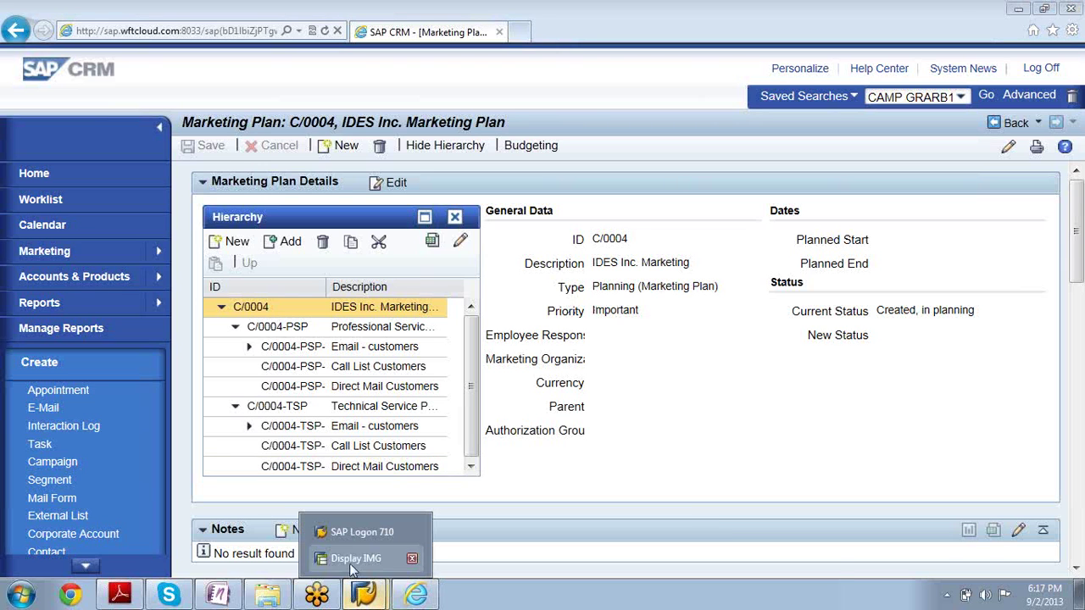
Bring Display IMG forward and expand Marketing, then Marketing Planning and Campaign Management
left_click(354, 559)
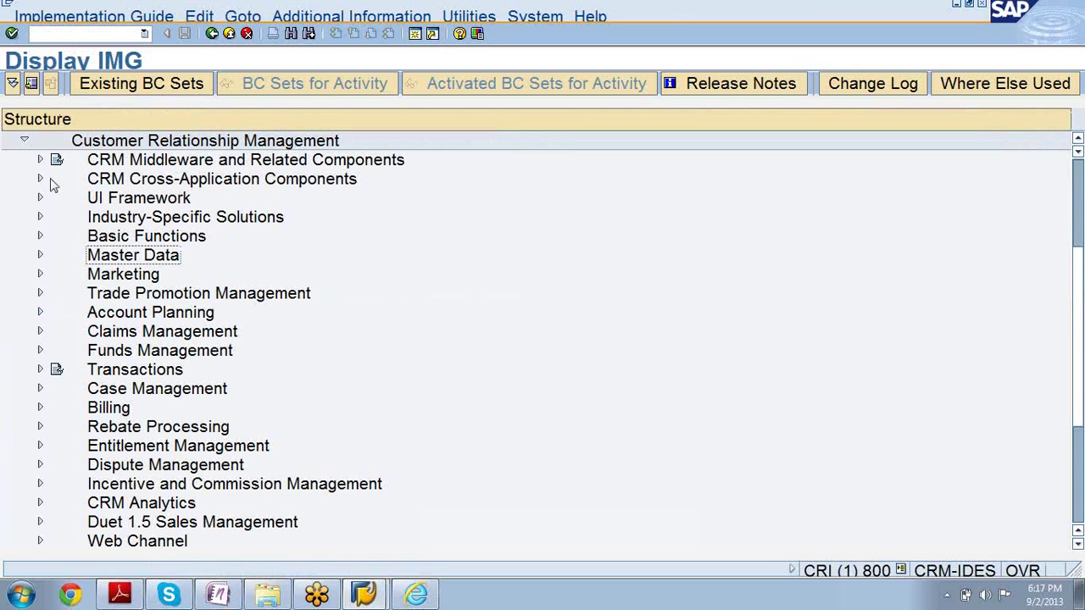
left_click(40, 275)
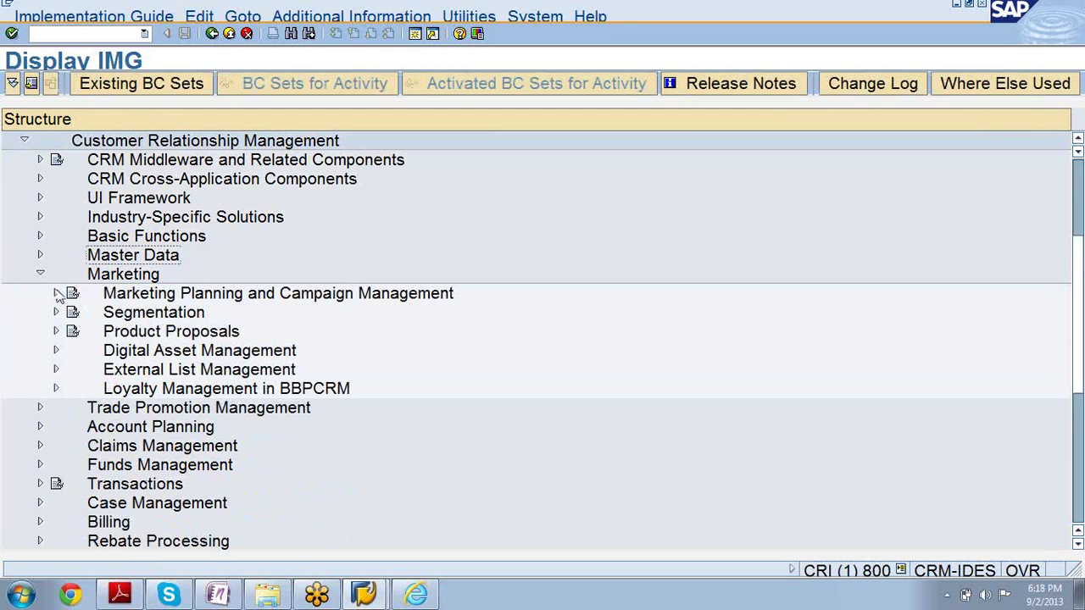
left_click(56, 293)
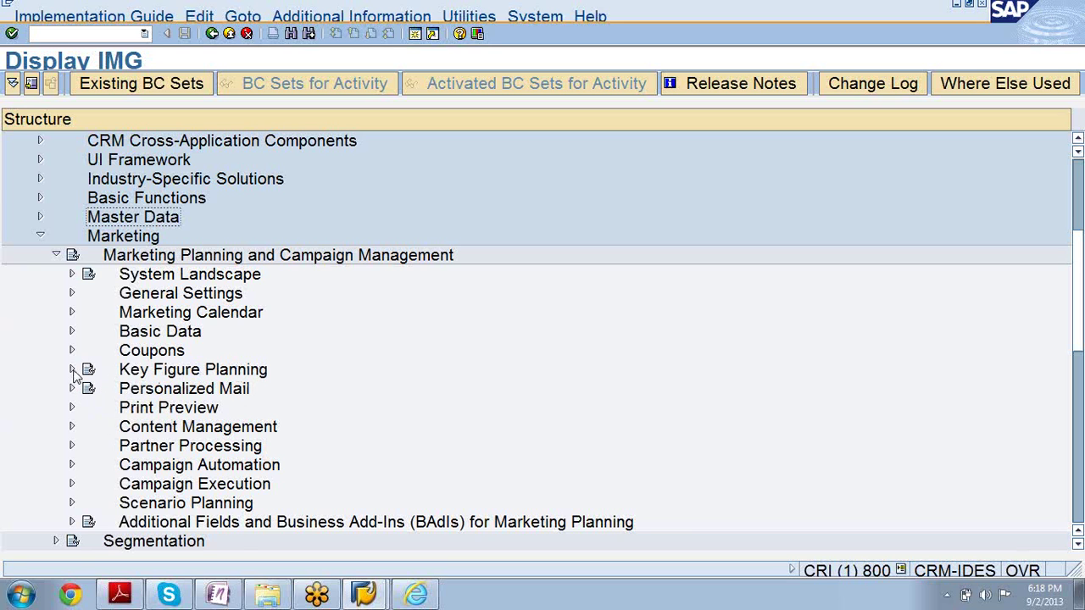
Expand Key Figure Planning and review its activities, including Define Marketing Spend Types
left_click(72, 369)
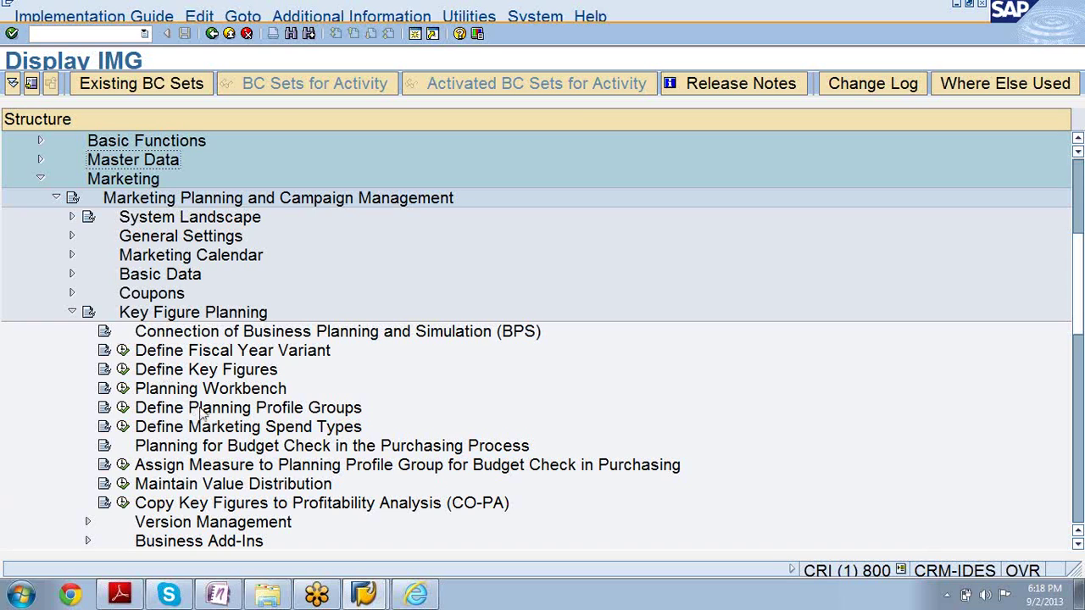
left_click(232, 432)
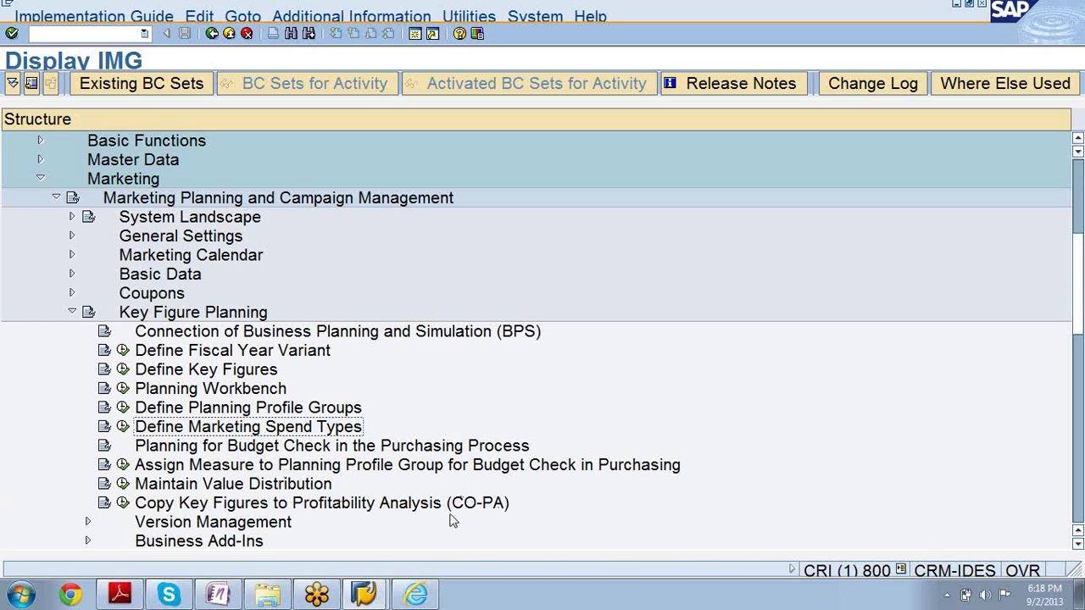
left_click(196, 314)
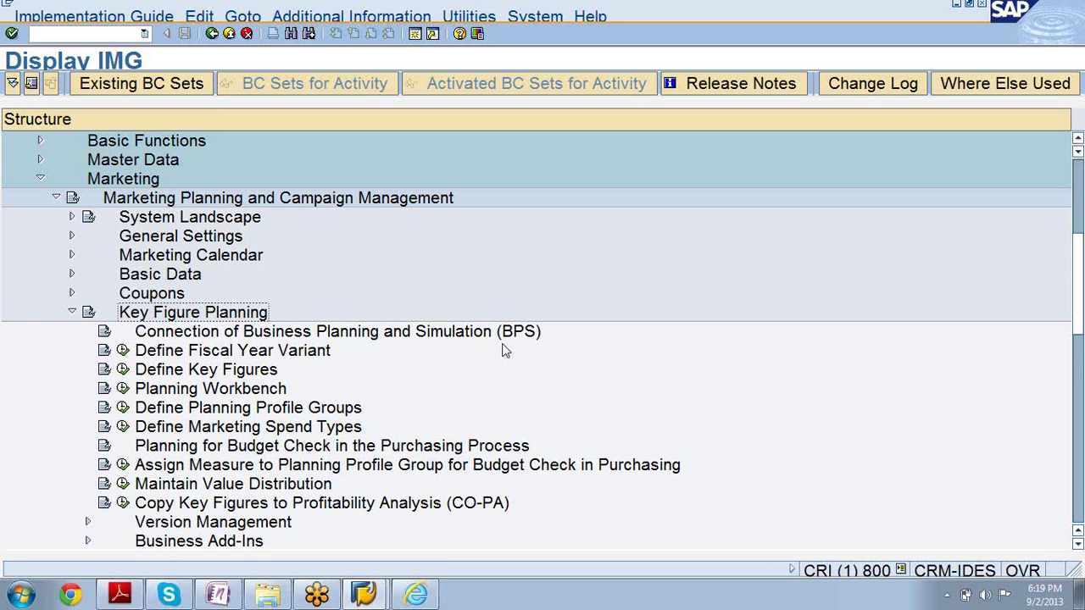
Search Windows for cr600 and select CR600_BS.pdf among the results
left_click(20, 599)
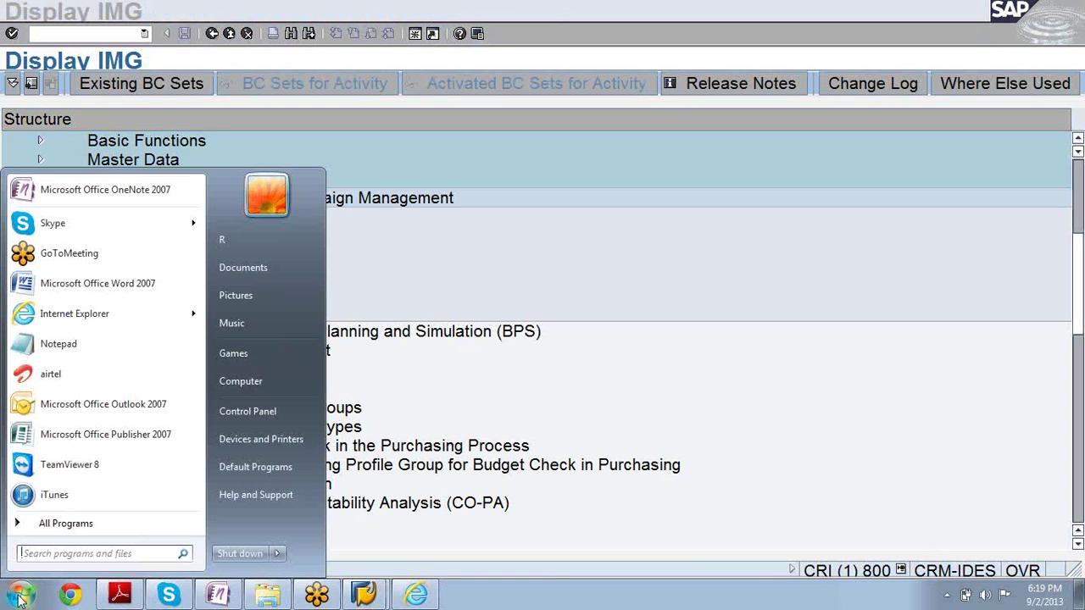
type("r")
key("BackSpace")
type("cr")
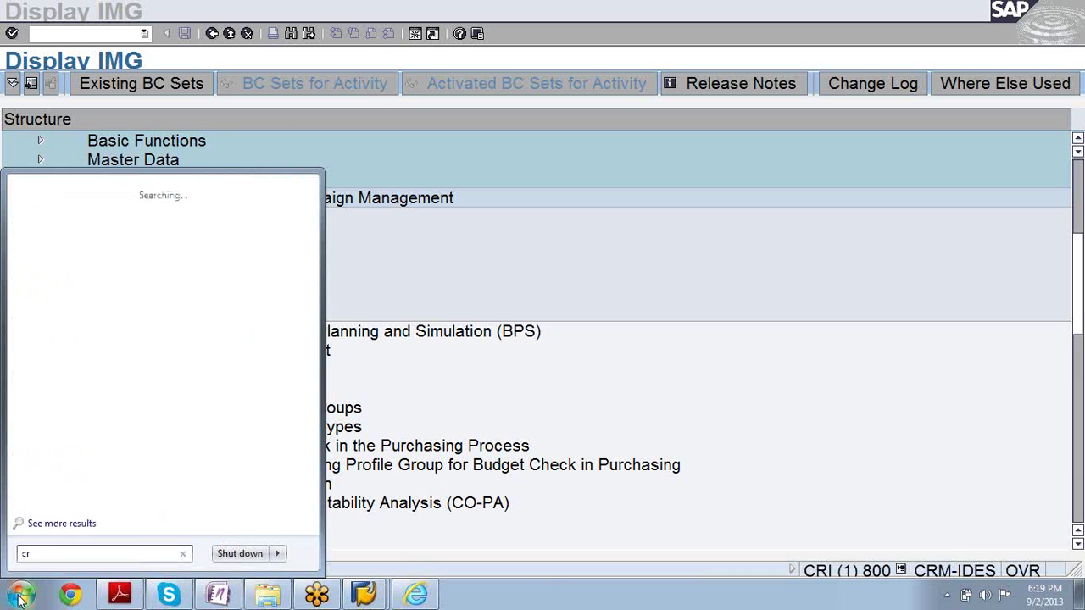
type("9")
key("BackSpace")
type("6")
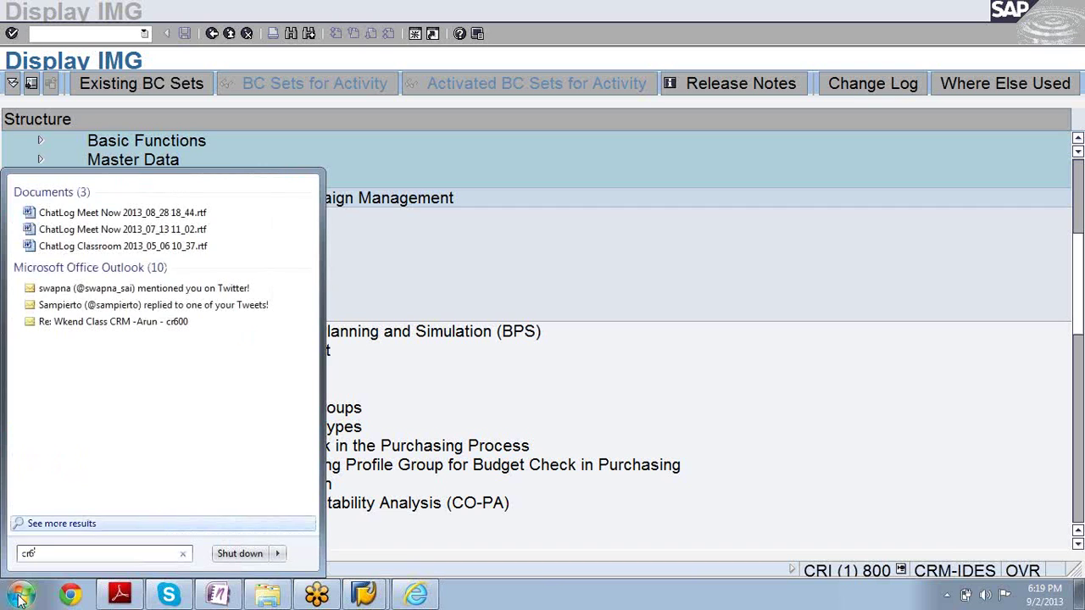
type("--")
key("BackSpace")
key("BackSpace")
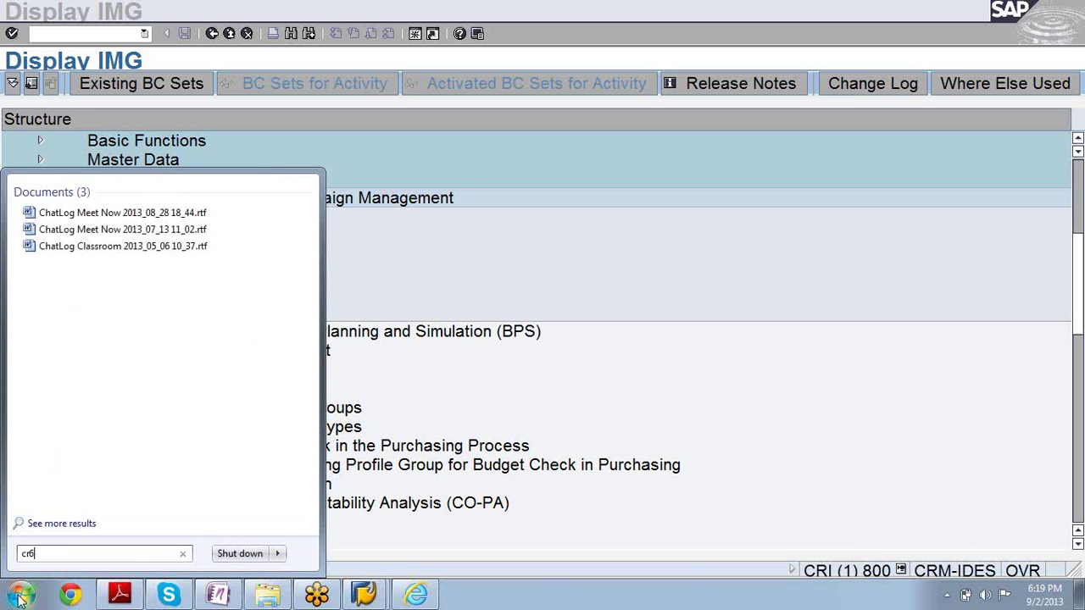
type("00")
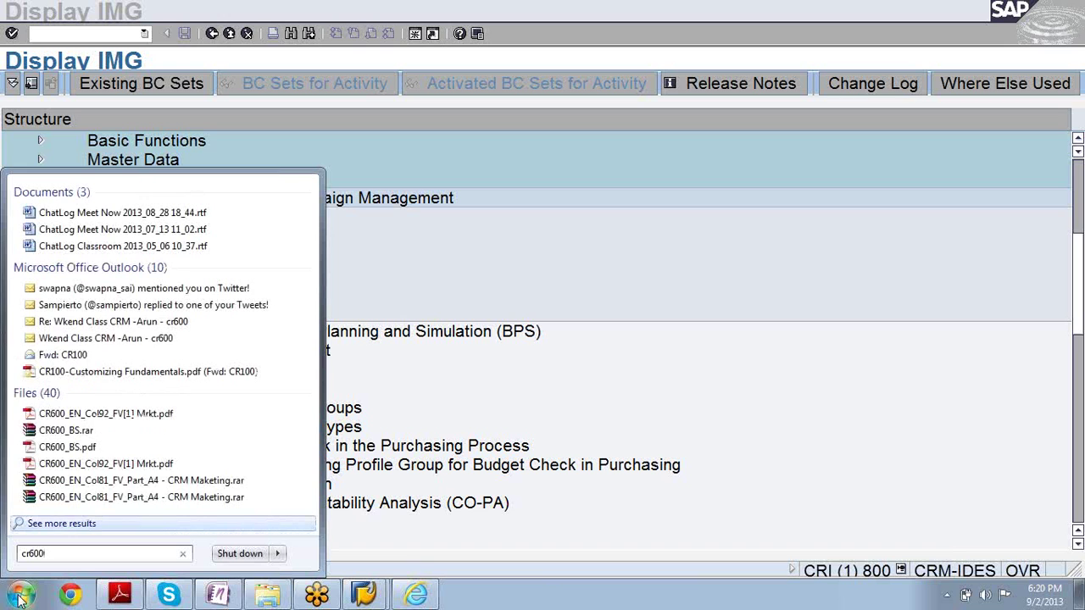
key("Return")
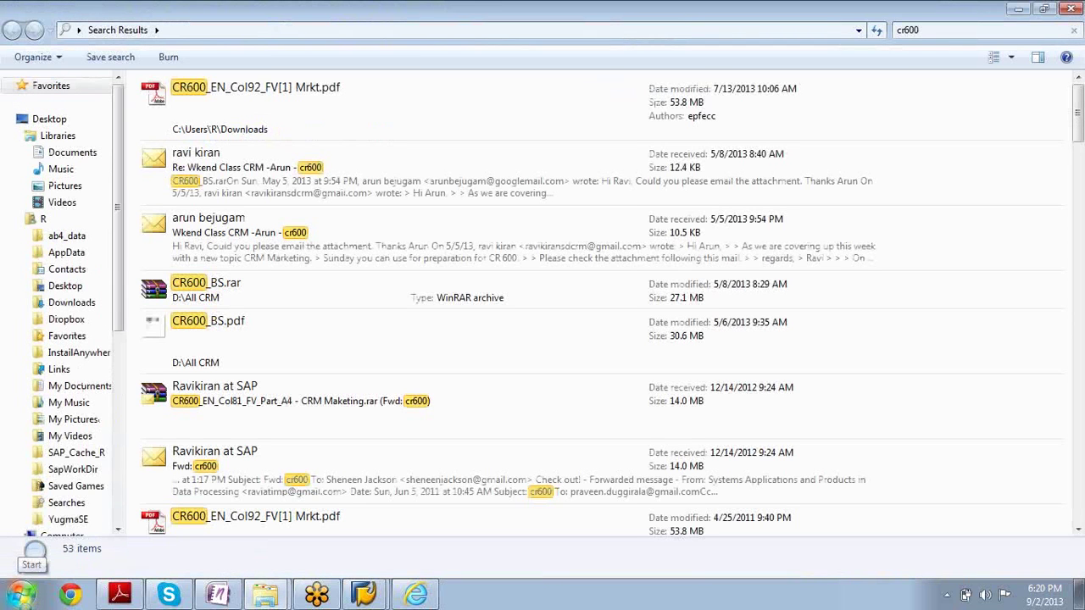
left_click(194, 327)
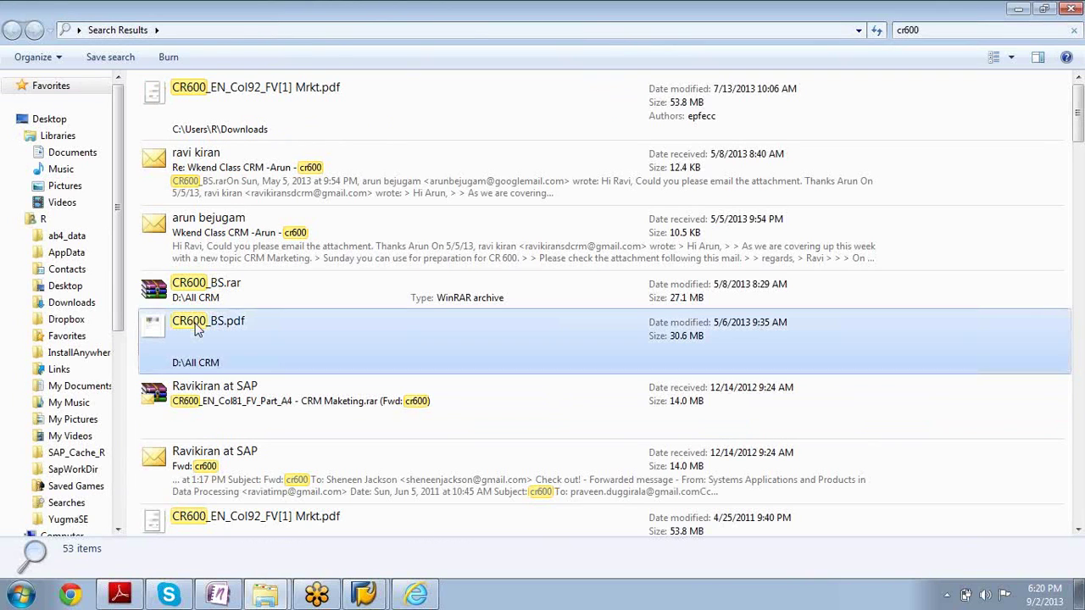
Open CR600_BS.pdf and scroll from the copyright page to the page 11 planning roles diagram
double_click(195, 329)
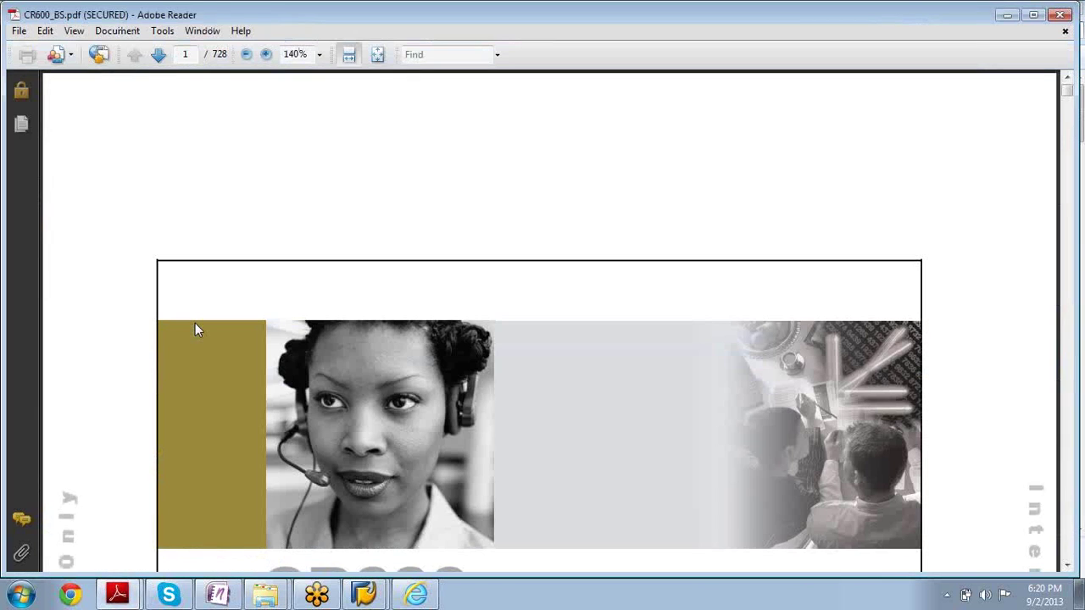
scroll(195, 329, "down", 20)
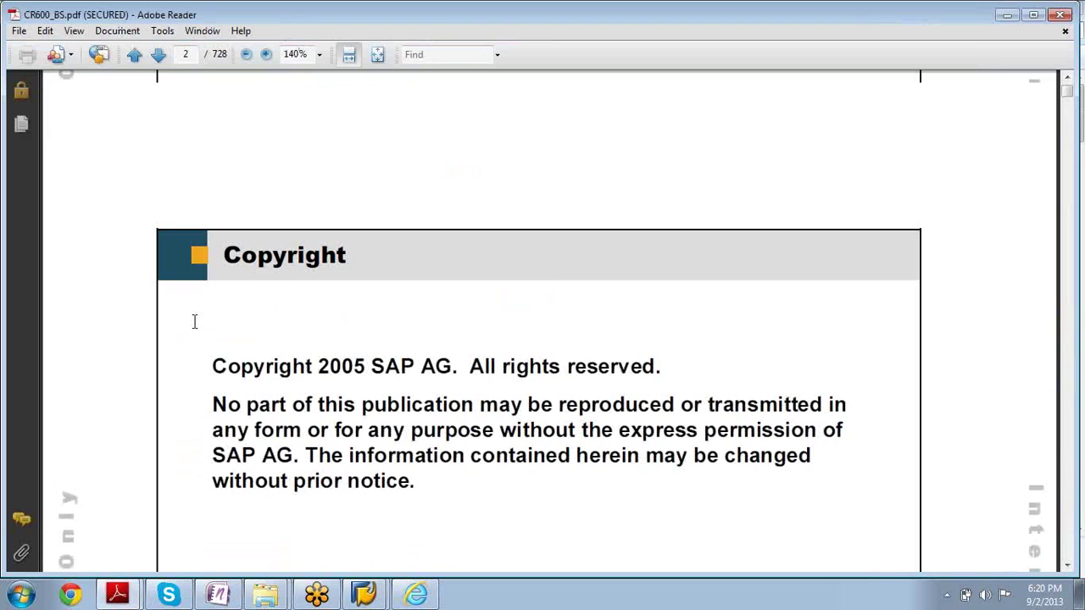
scroll(195, 329, "down", 20)
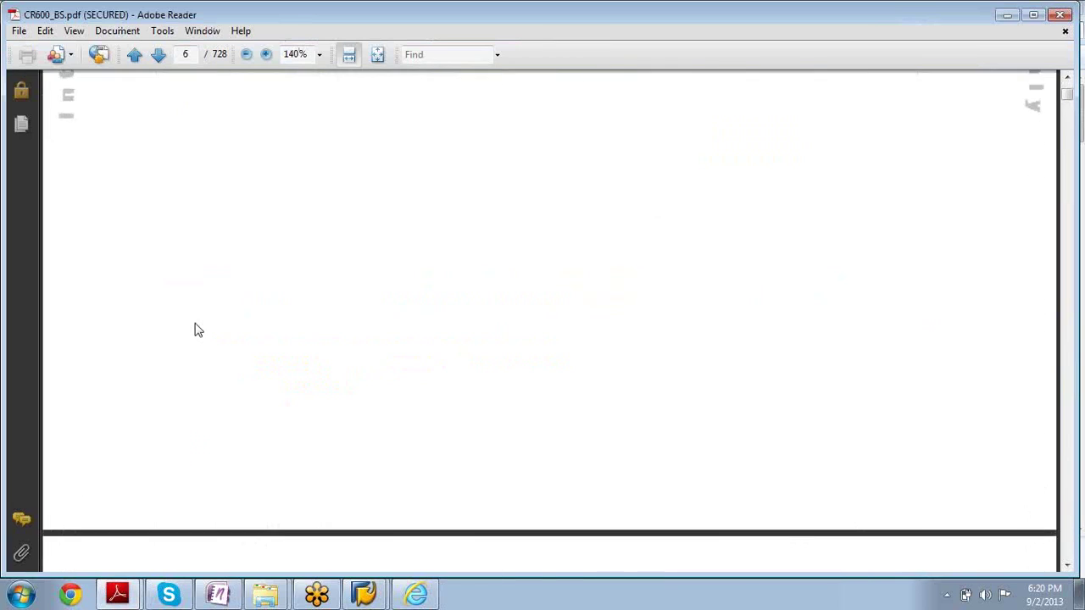
scroll(195, 329, "down", 20)
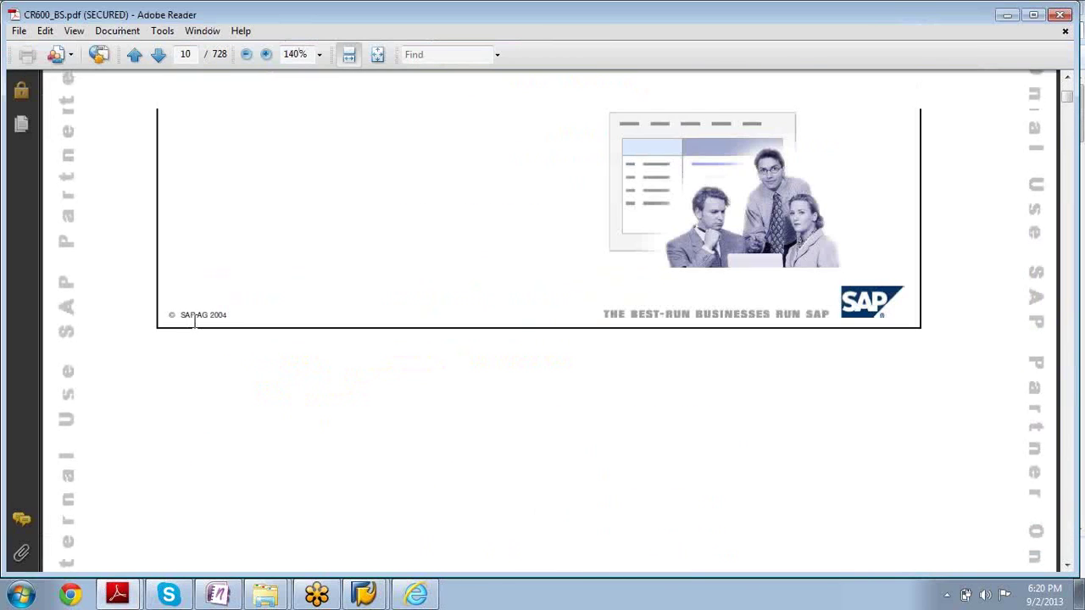
scroll(195, 329, "up", 15)
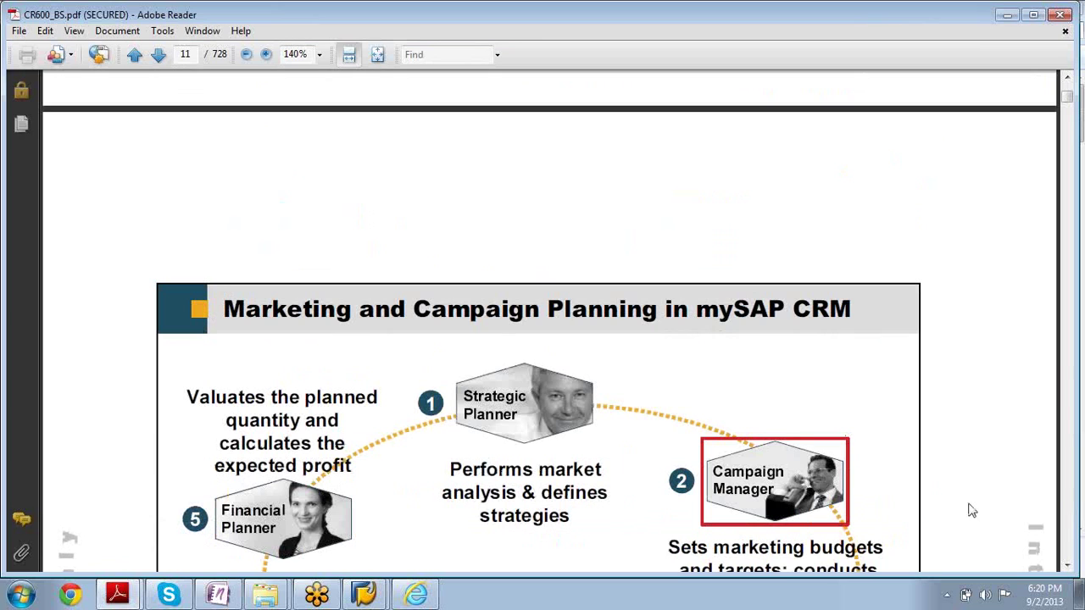
left_click(1066, 568)
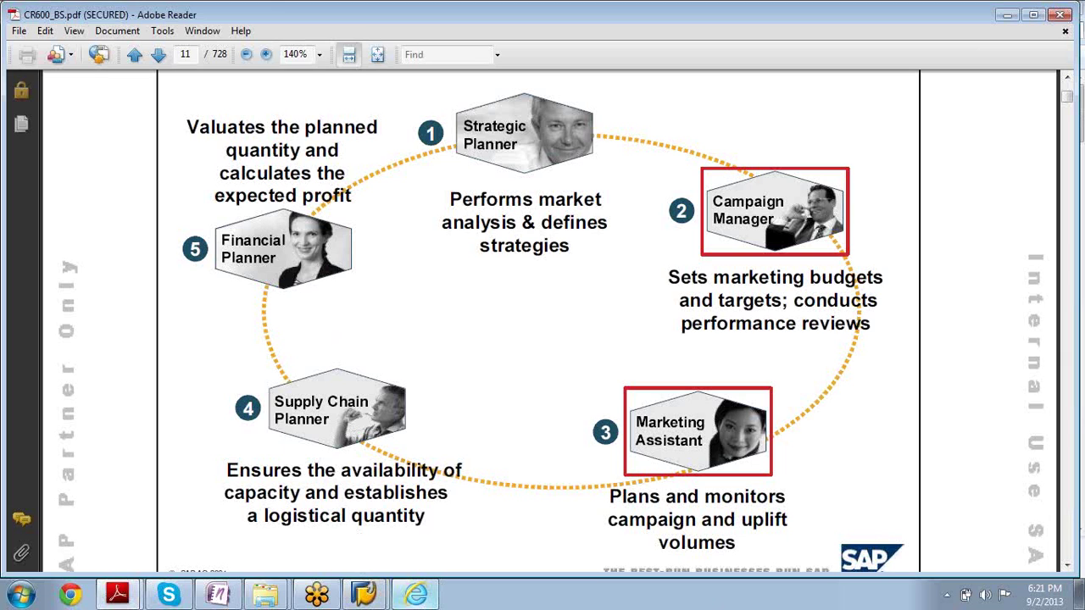
left_click(365, 595)
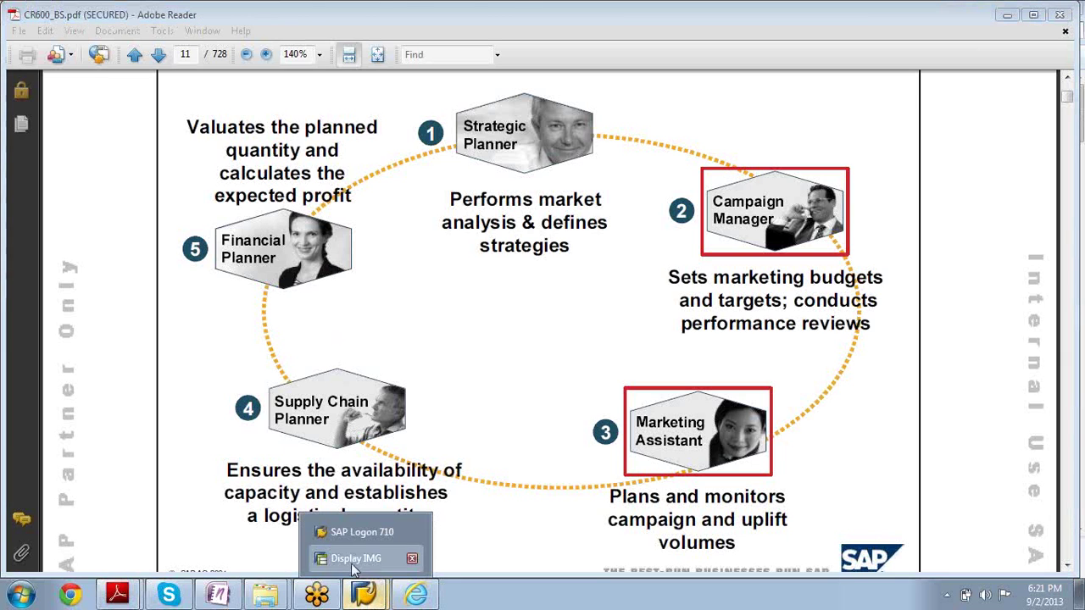
In Display IMG, select the BPS connection node and the Copy Key Figures to CO-PA node
left_click(352, 557)
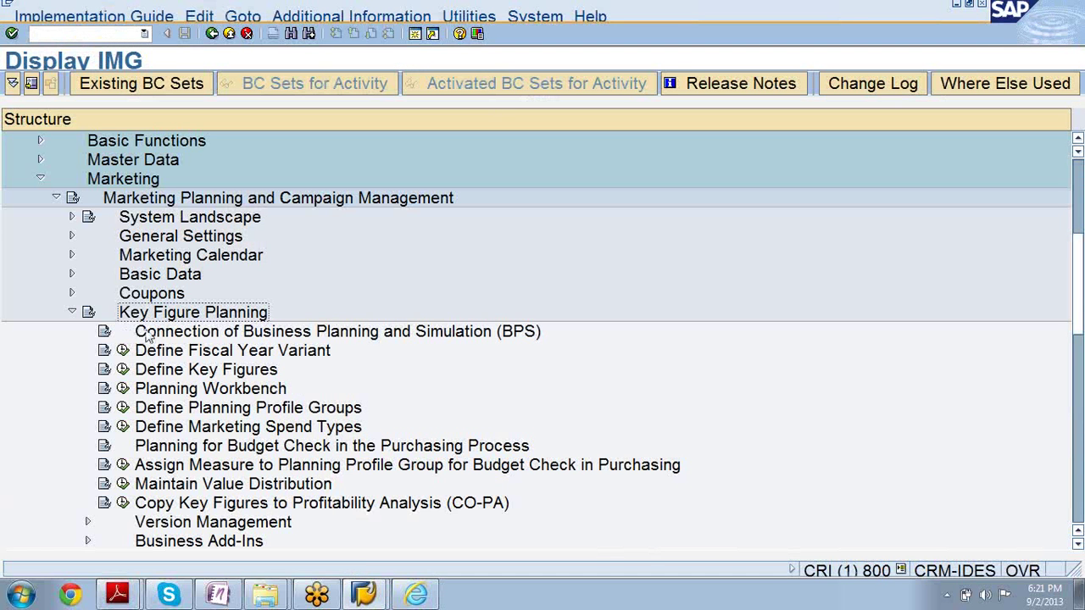
left_click(530, 334)
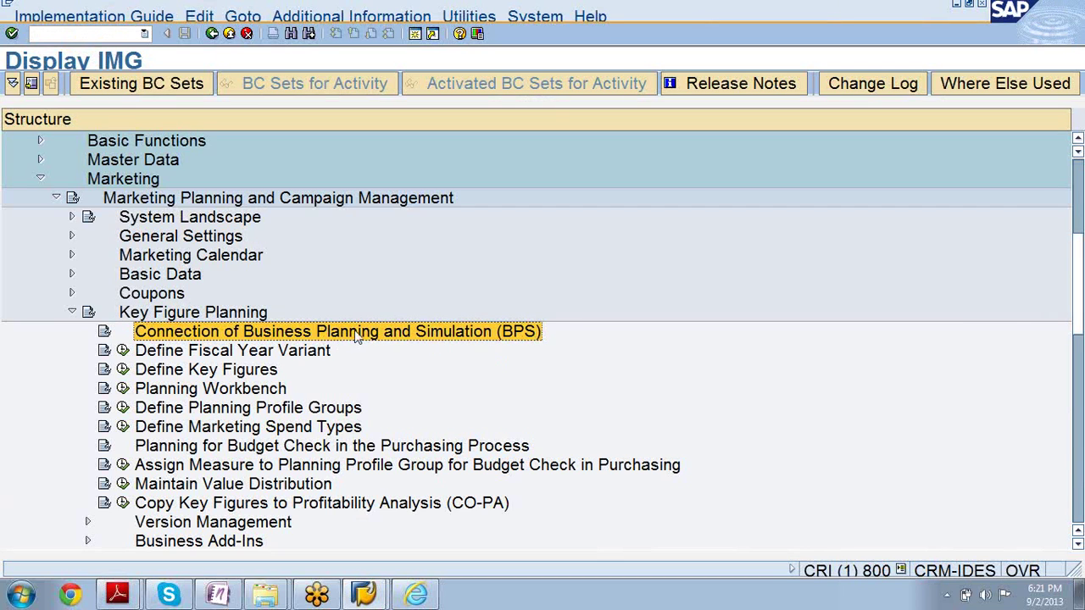
left_click(480, 504)
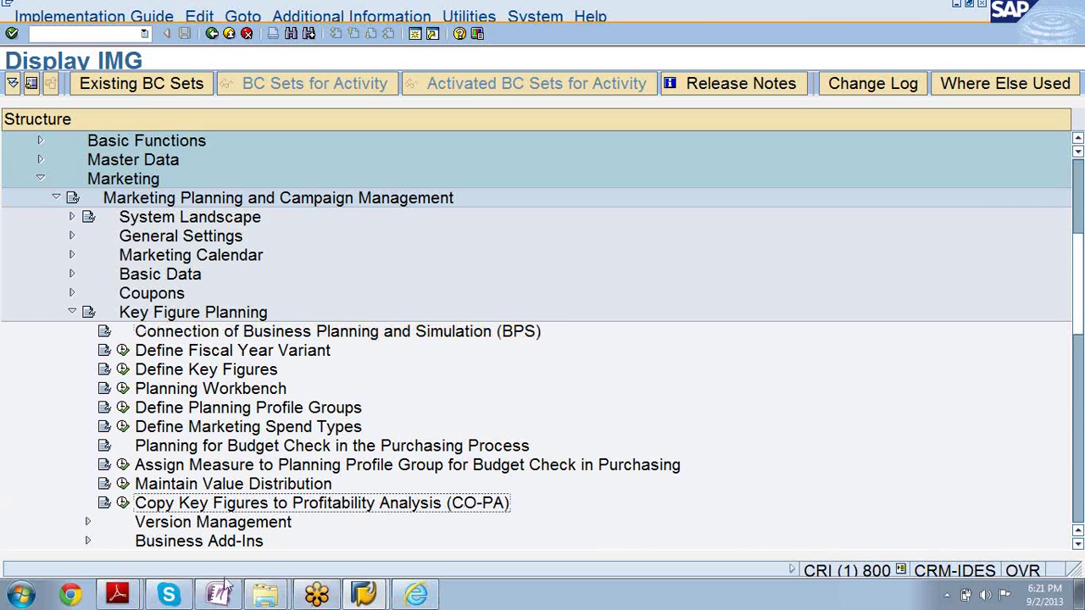
Glance at CR600_BS.pdf, minimize Adobe Reader, and return to the marketing plan C/0004 page
left_click(135, 595)
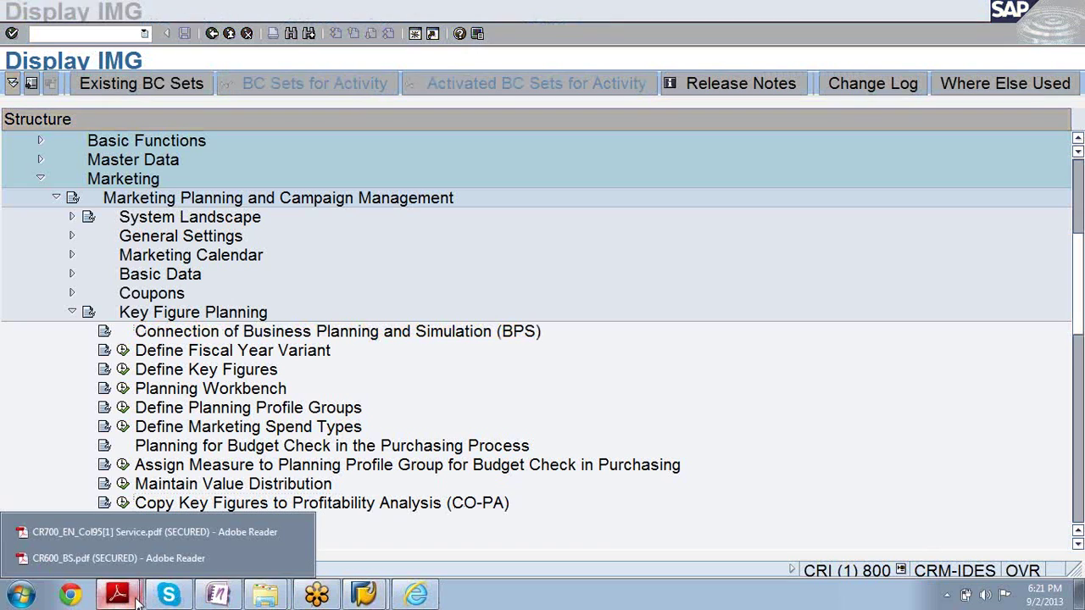
left_click(127, 559)
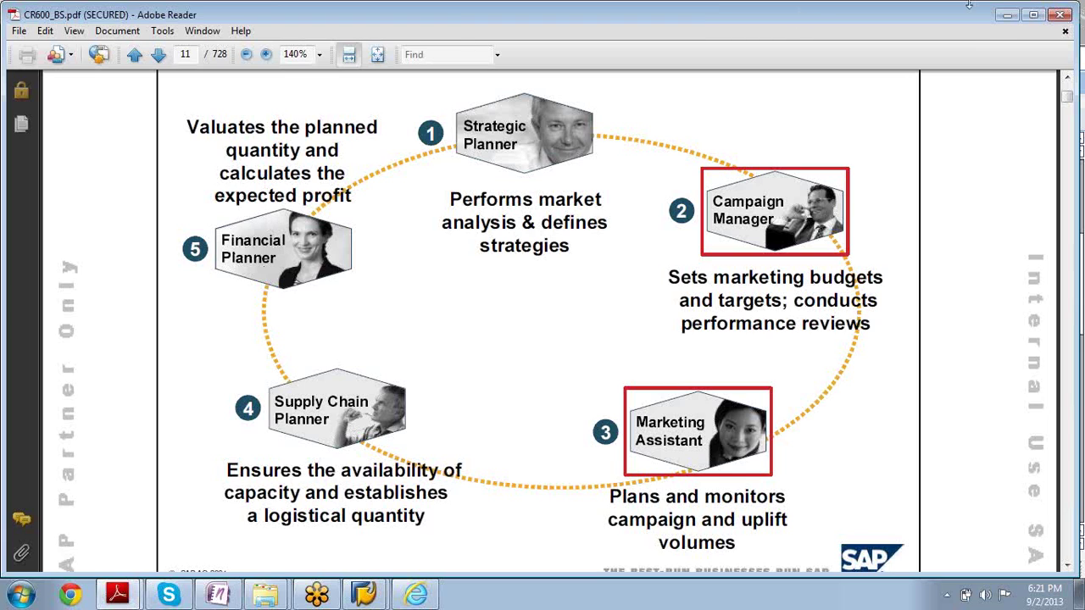
left_click(1004, 17)
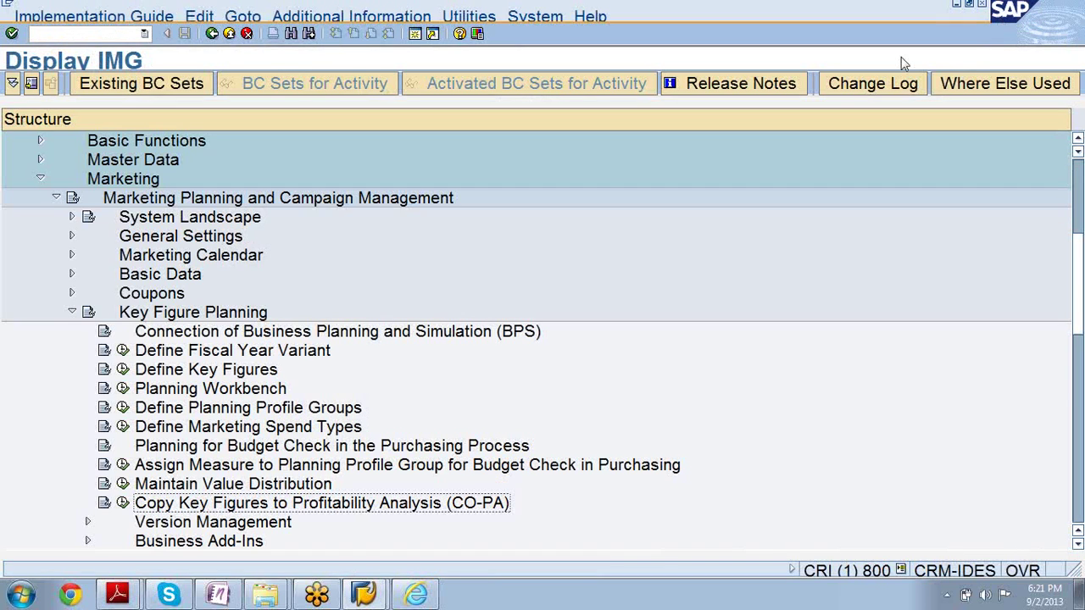
left_click(415, 595)
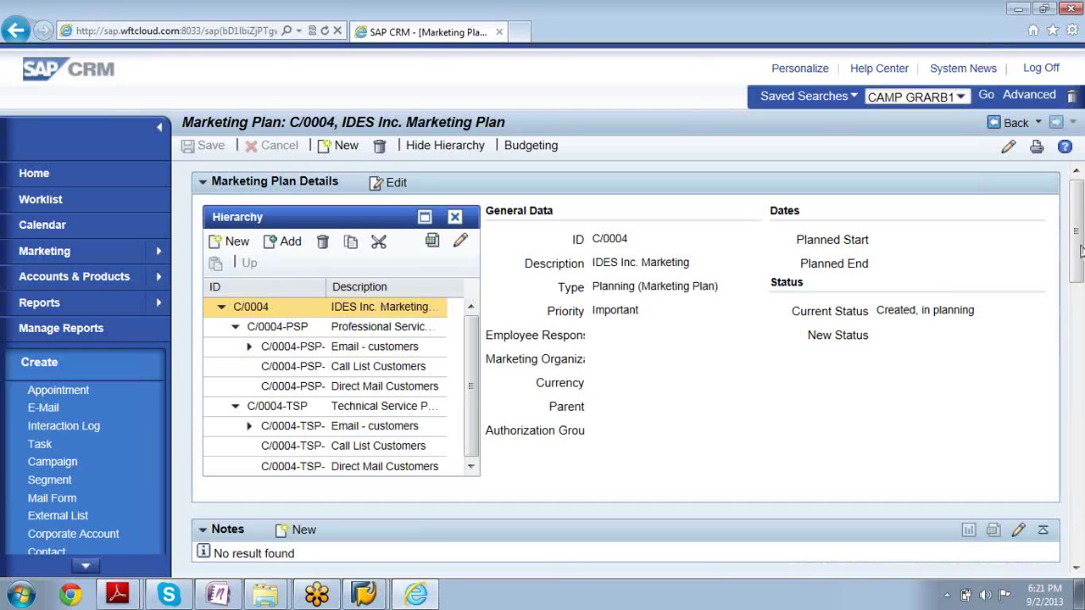
Scroll through marketing plan C/0004's Elements and Segments blocks, then back to the top
left_click_drag(1080, 250, 1079, 348)
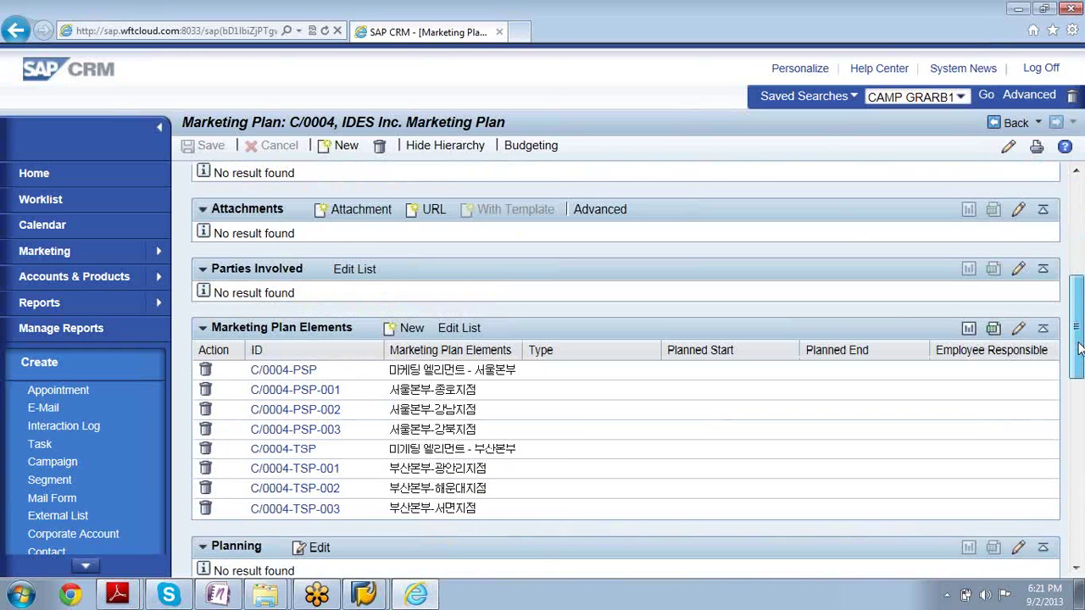
left_click_drag(1079, 348, 1075, 451)
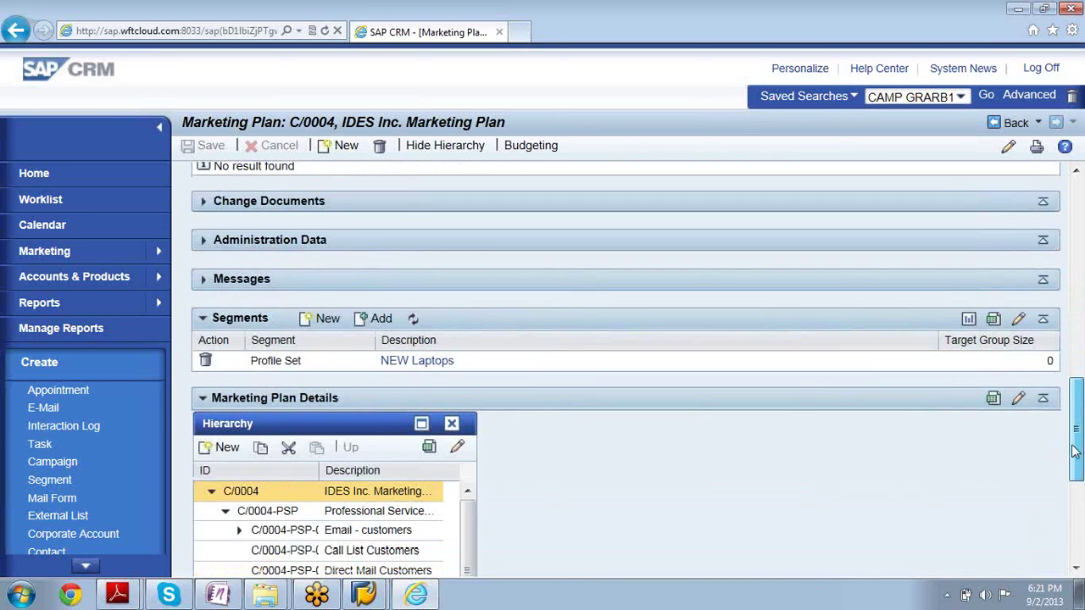
left_click_drag(1075, 451, 1026, 534)
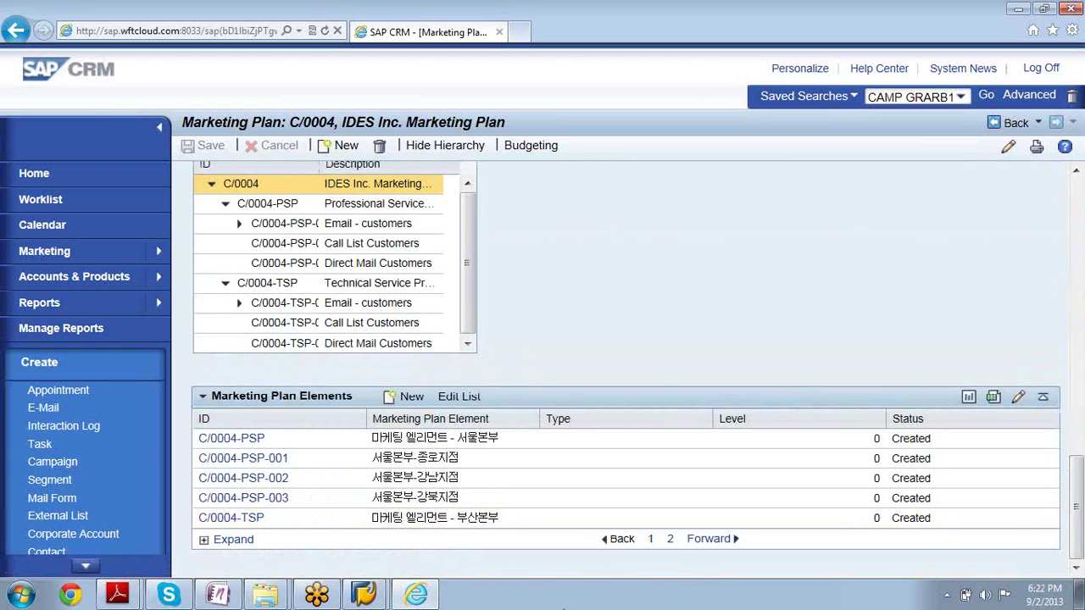
mouse_move(392, 587)
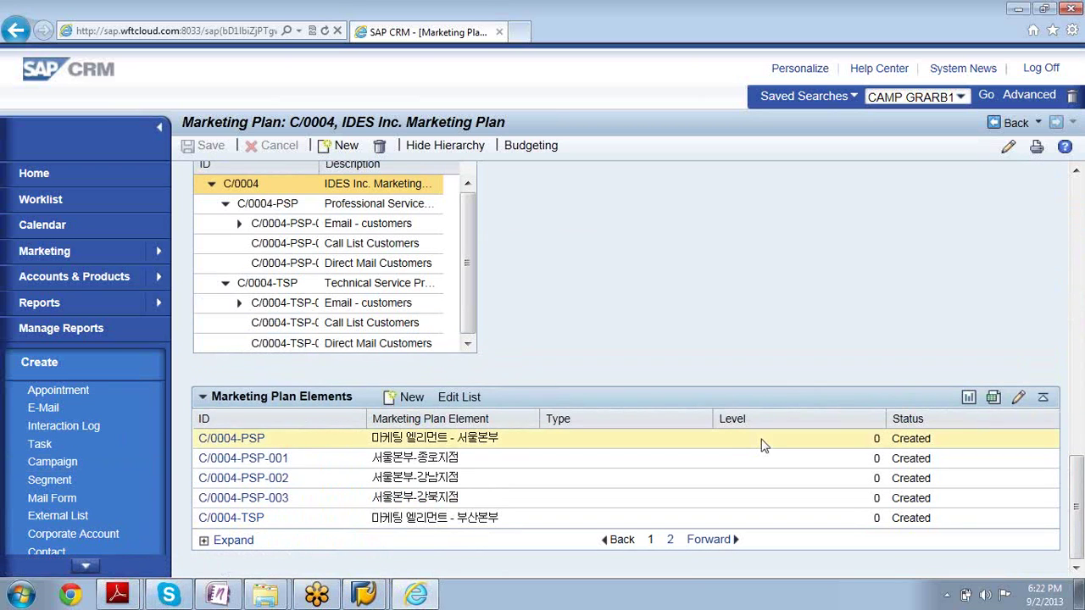
left_click_drag(1081, 517, 1043, 210)
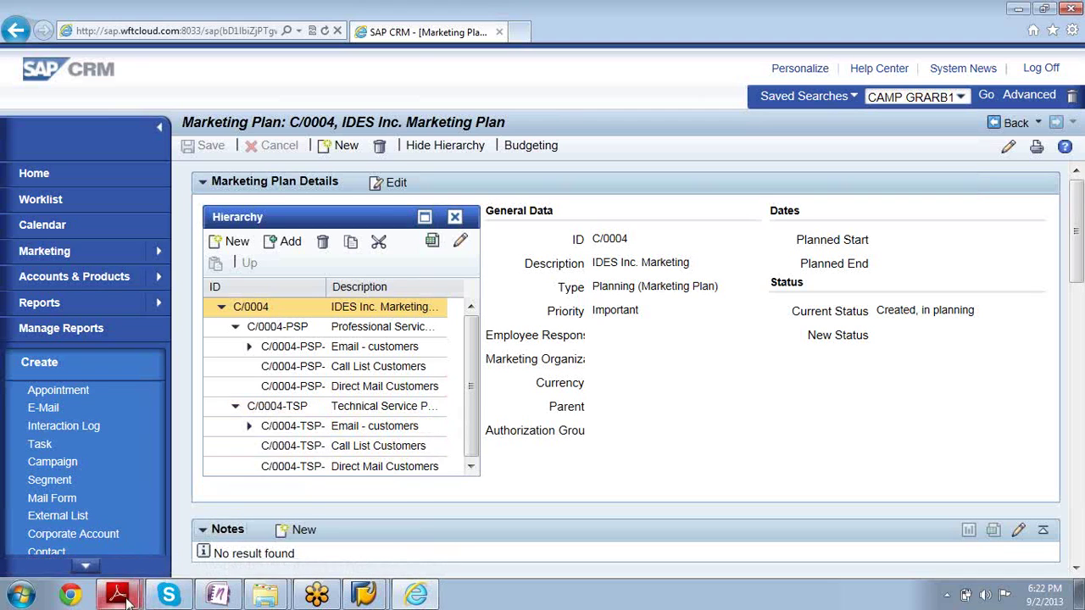
Switch back to CR600_BS.pdf, showing the page 11 marketing planning cycle diagram
mouse_move(125, 600)
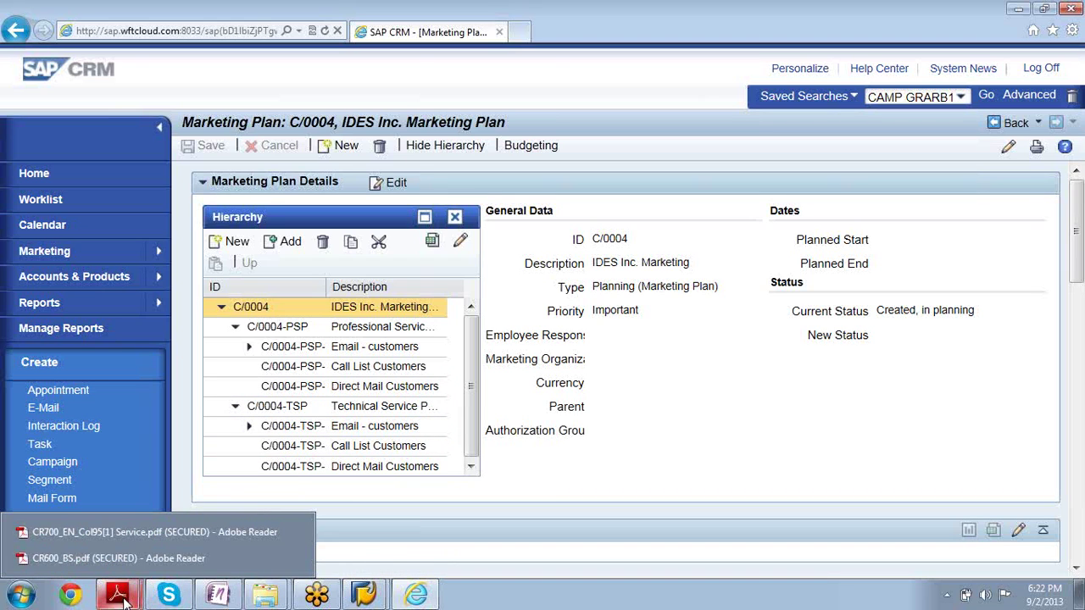
left_click(116, 552)
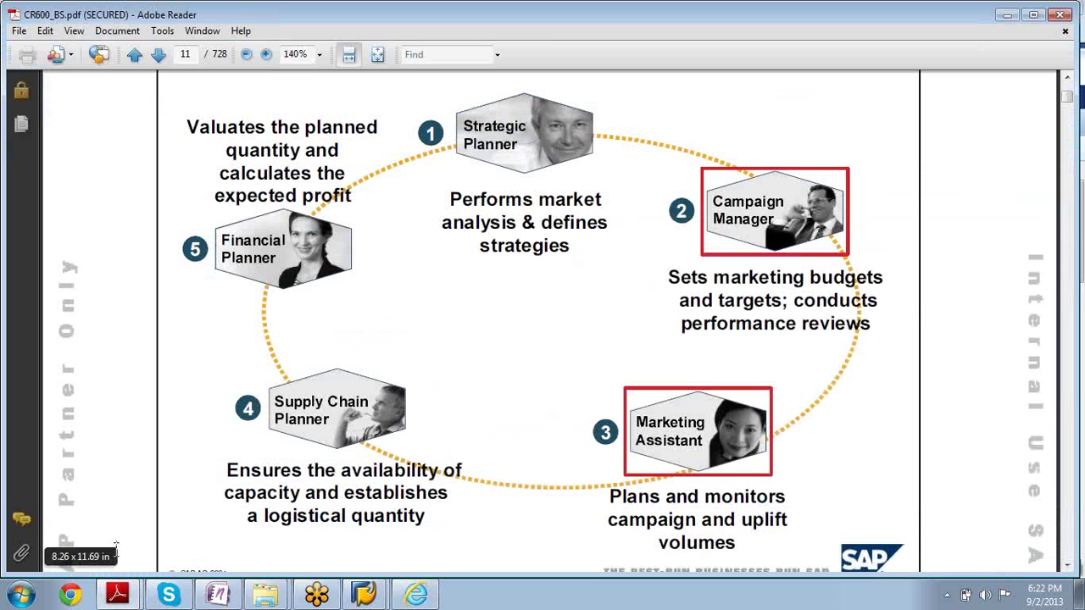